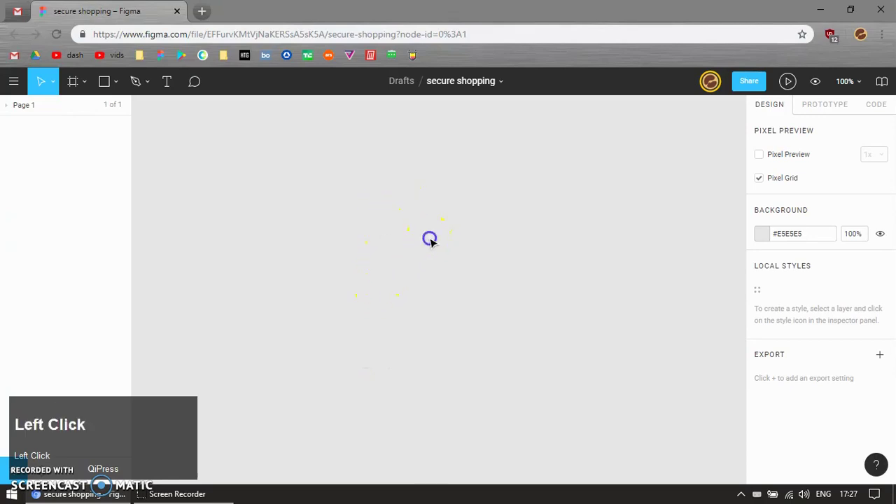
Draw a rectangle of about 234×162 near the canvas centre and round its corners to a radius of 20
key("r")
left_click_drag(363, 212, 517, 319)
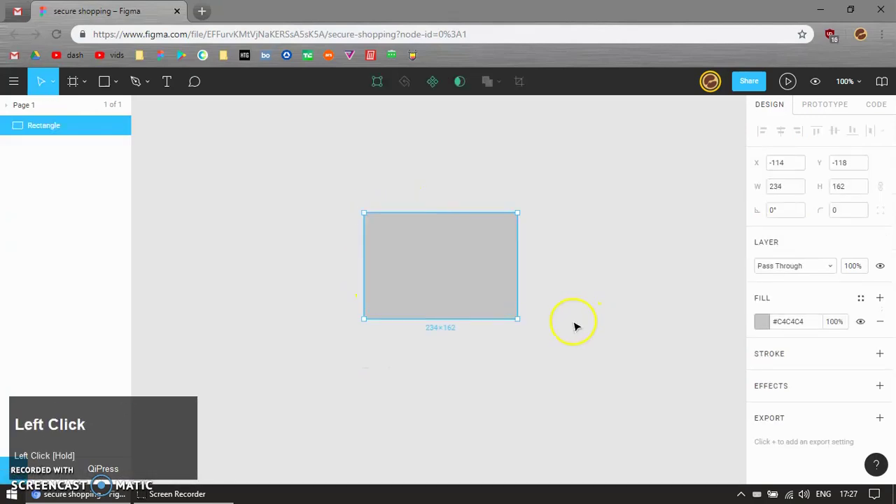
left_click_drag(510, 224, 511, 233)
left_click(466, 277)
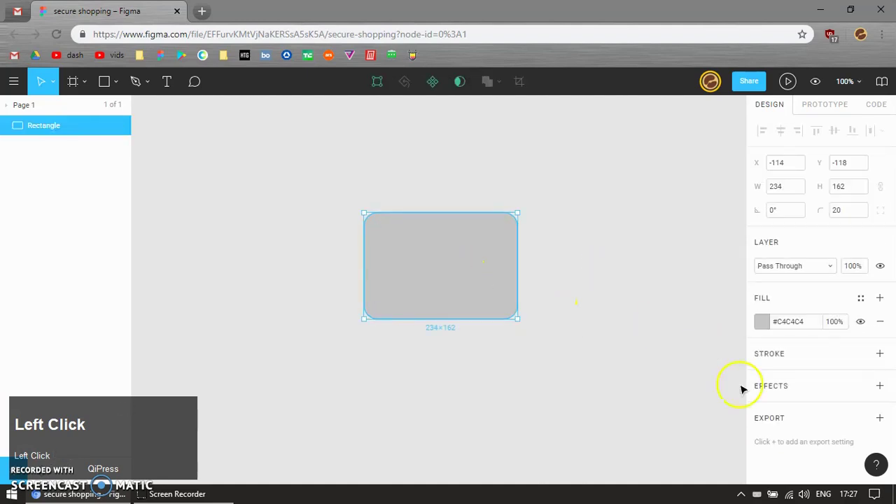
Give the rectangle a black stroke of weight 2, aligned to the center with round joins
left_click(881, 353)
left_click(787, 402)
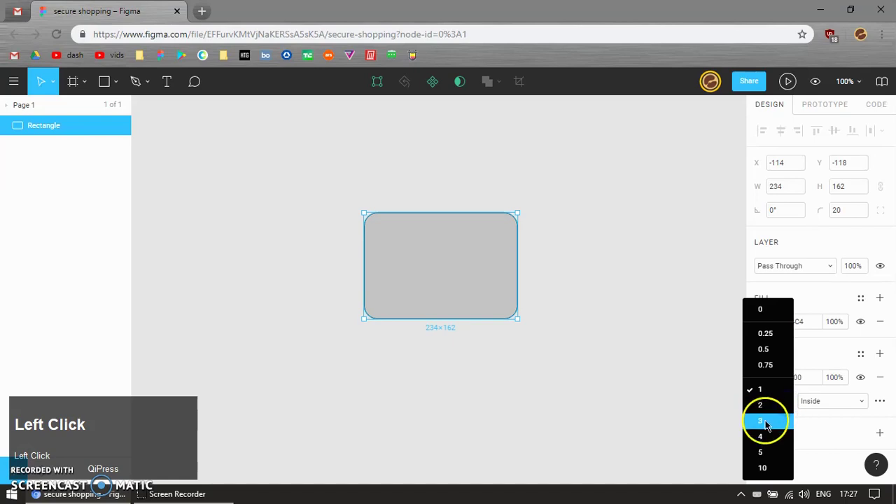
left_click(762, 405)
left_click(847, 401)
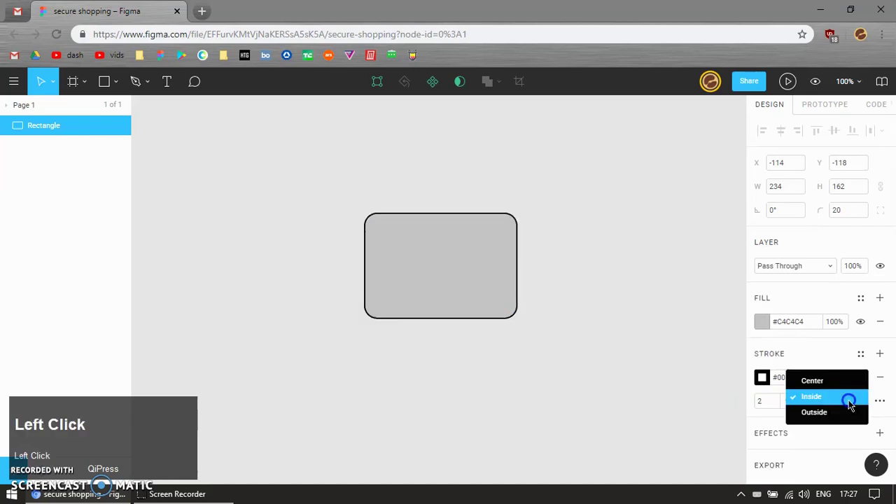
left_click(824, 381)
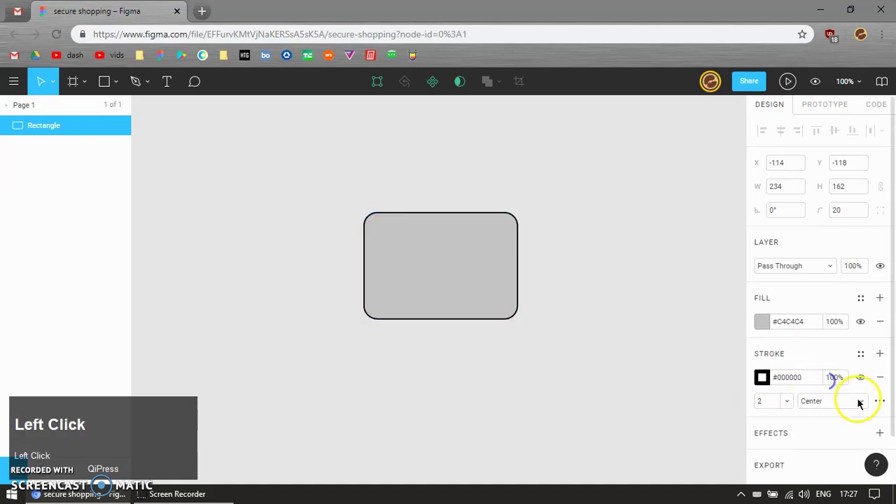
left_click(877, 402)
left_click(733, 428)
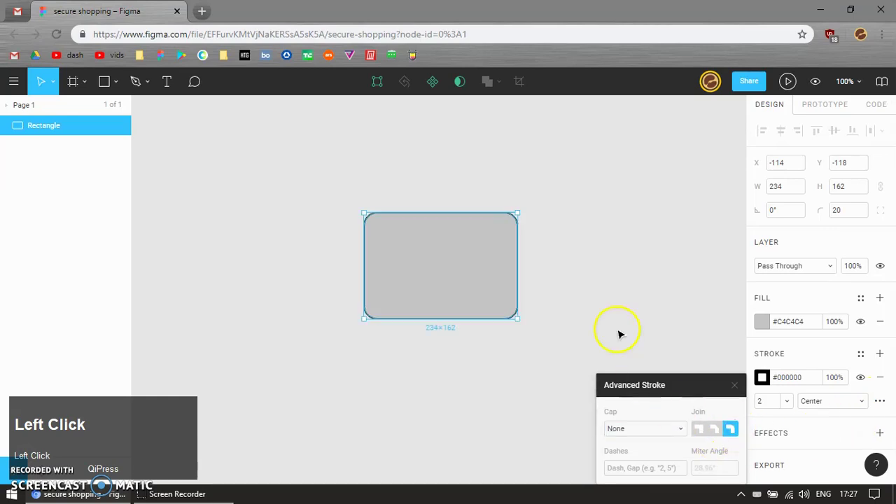
left_click(619, 333)
Shrink the rectangle to about 123×85 and reduce its corner radius to 10
left_click(475, 294)
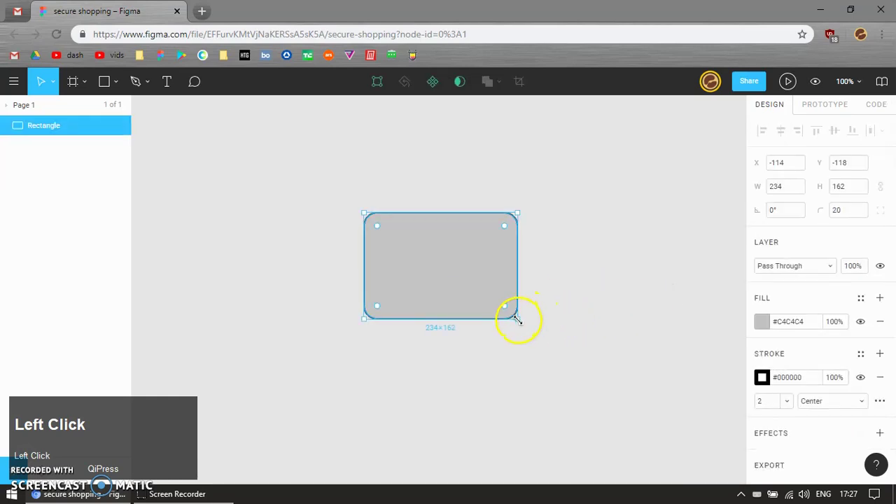
left_click_drag(518, 320, 446, 259)
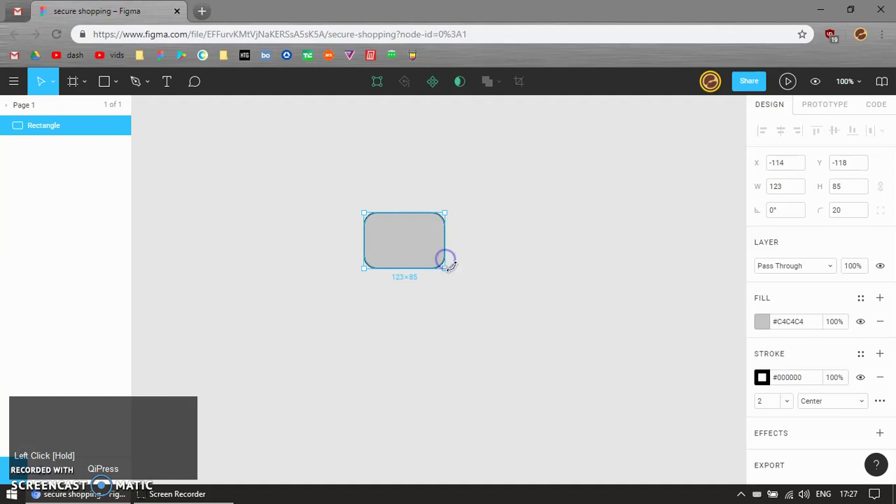
scroll(399, 221, "up", 5)
left_click_drag(468, 229, 478, 208)
left_click(564, 245)
Duplicate the rounded rectangle, move the copy aside and rotate it to 30°
left_click(434, 268)
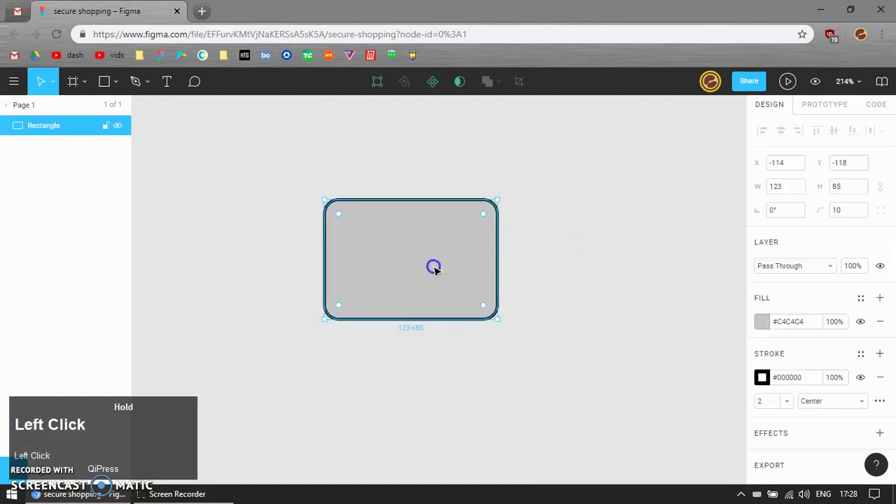
key("ctrl+d")
left_click_drag(424, 277, 556, 286)
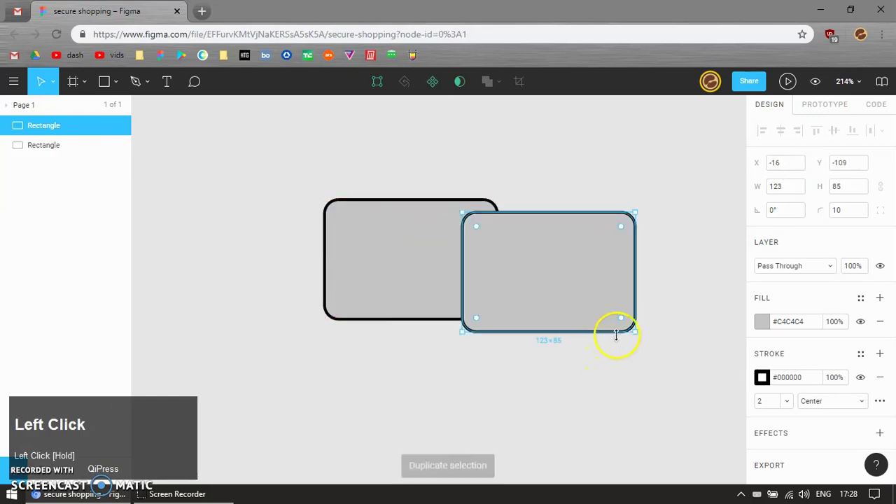
left_click_drag(628, 341, 673, 294)
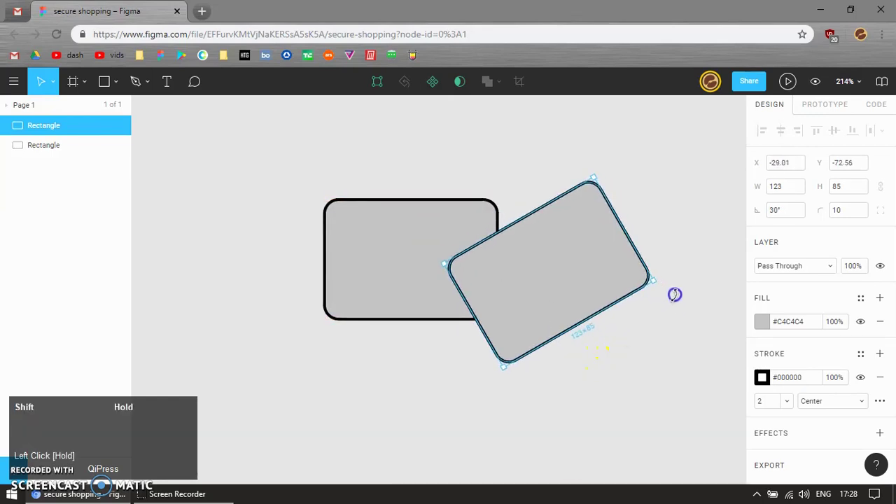
Move the rotated card over the original's upper-left part and place its layer behind the original card
left_click_drag(585, 314, 384, 233)
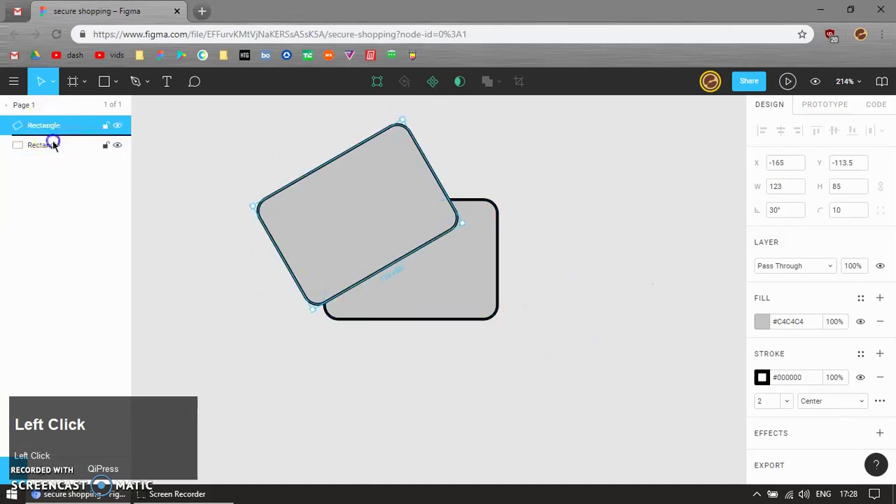
left_click_drag(54, 153, 54, 155)
left_click(533, 287)
mouse_move(365, 164)
left_mouse_down()
mouse_move(379, 178)
mouse_move(386, 162)
mouse_move(376, 165)
left_mouse_up()
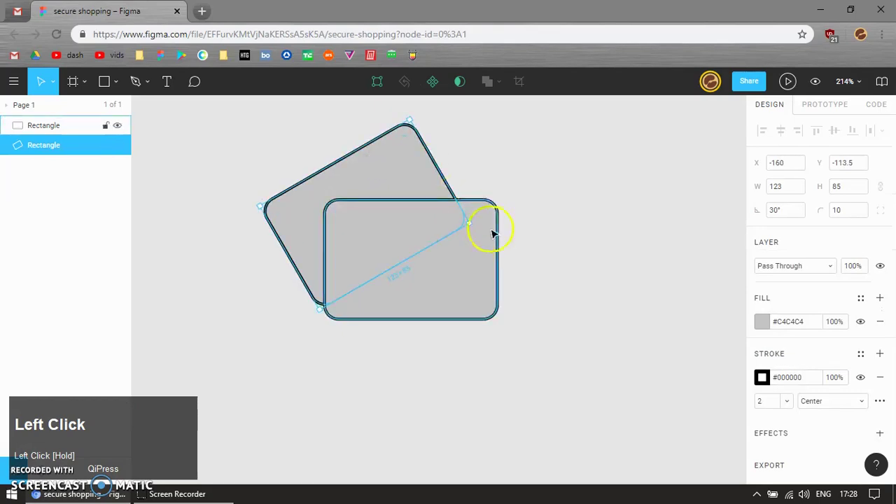
Reduce the rear card's tilt and reposition it so it peeks out above and to the left of the front card
left_click_drag(474, 224, 473, 252)
left_click_drag(395, 178, 410, 177)
left_click(545, 194)
Draw a straight horizontal line with the Pen tool across the upper part of the front card
scroll(358, 217, "up", 1)
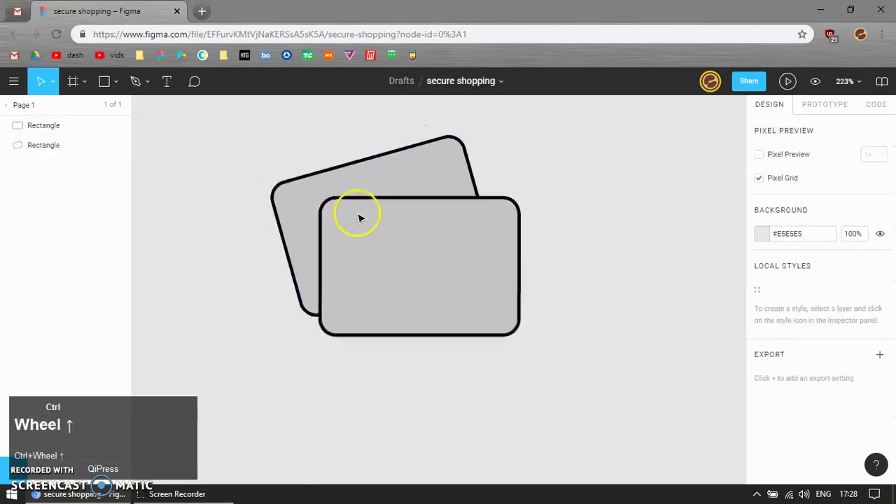
key("p")
left_click(326, 245)
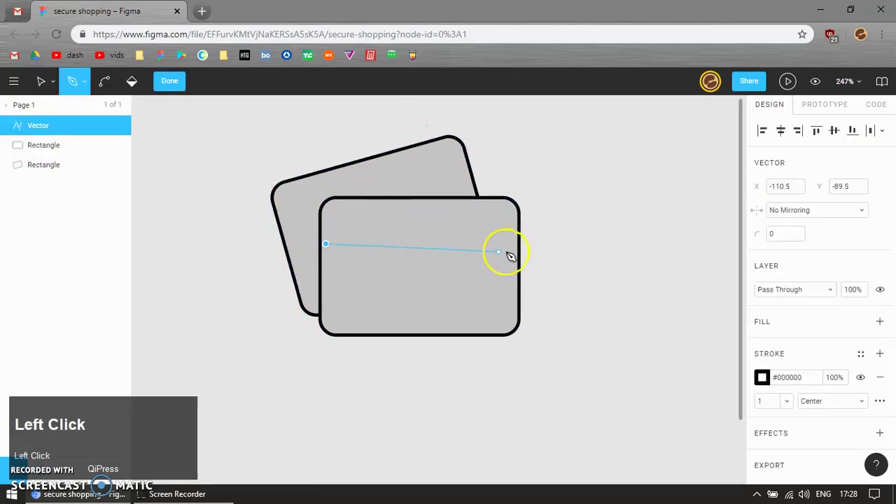
left_click(520, 254)
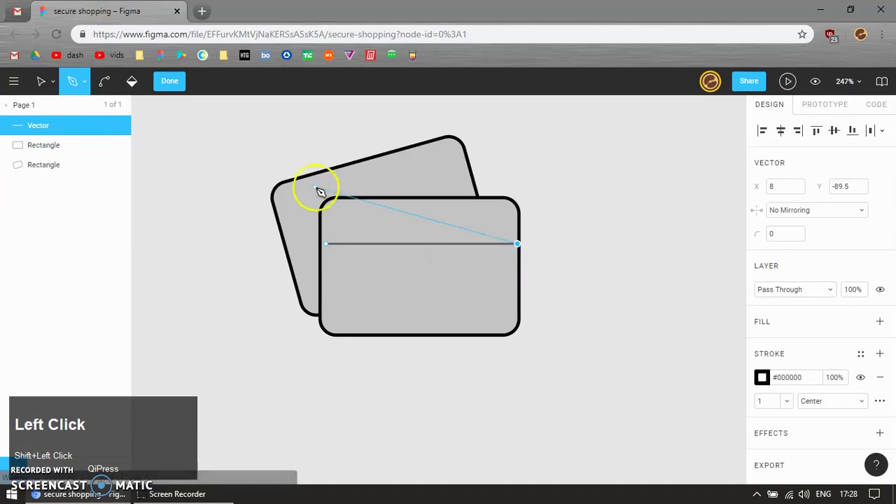
key("Return")
key("Return")
Copy the front card's properties and paste them onto the horizontal line
left_click(483, 320)
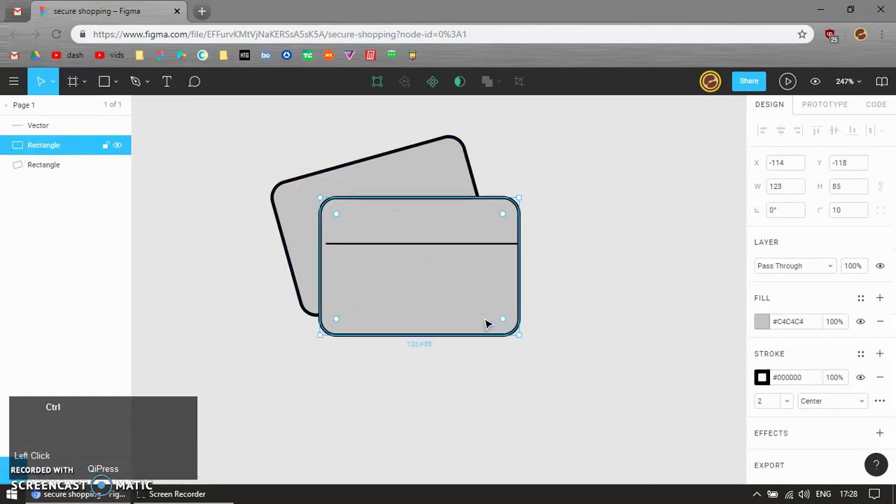
left_click(488, 241)
left_click(475, 302)
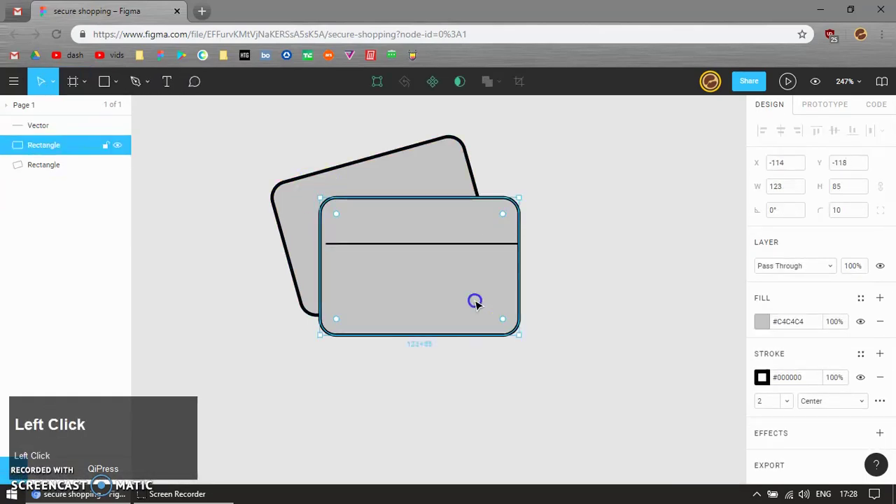
key("ctrl+alt+c")
left_click(486, 242)
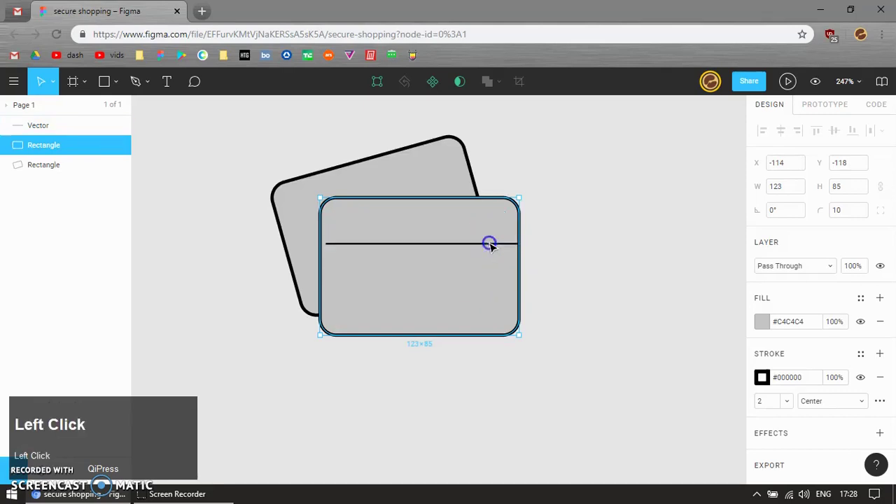
left_click(488, 243)
key("ctrl+alt+v")
Align the line's start with the front card's left edge at Y -95 and extend its end to the right edge
scroll(376, 244, "up", 3, "ctrl")
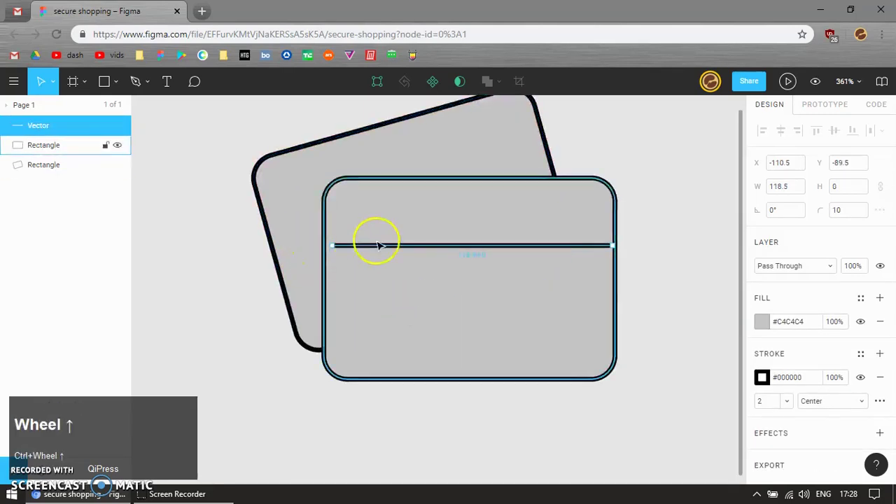
left_click_drag(385, 252, 376, 240)
scroll(603, 237, "up", 2, "ctrl")
scroll(616, 234, "up", 1)
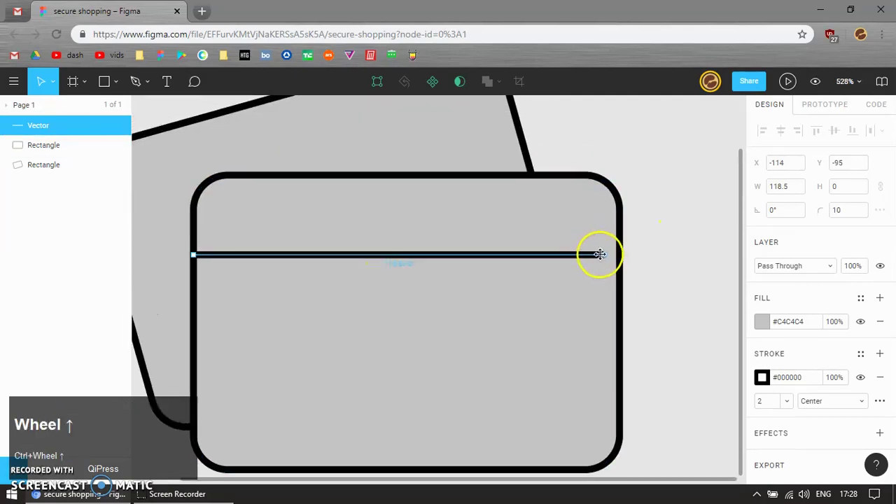
double_click(608, 256)
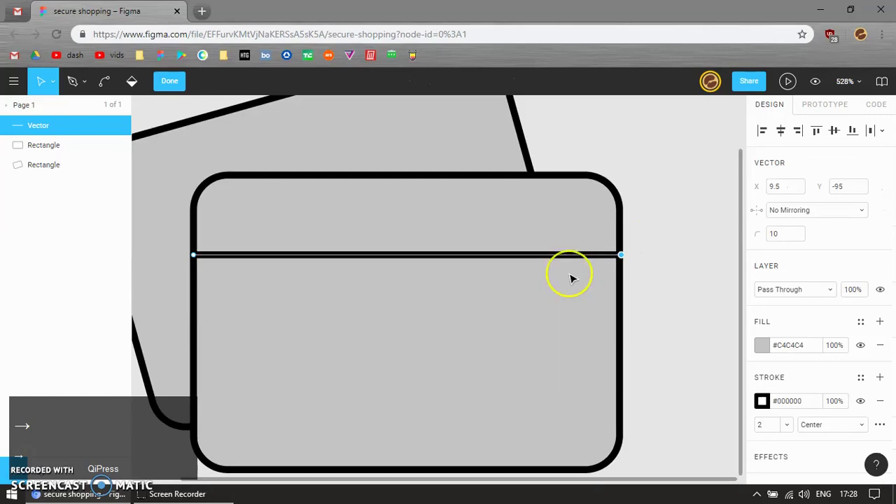
key("Return")
left_click(647, 260)
Duplicate the horizontal line and move the copy down to Y -80
left_click(576, 255)
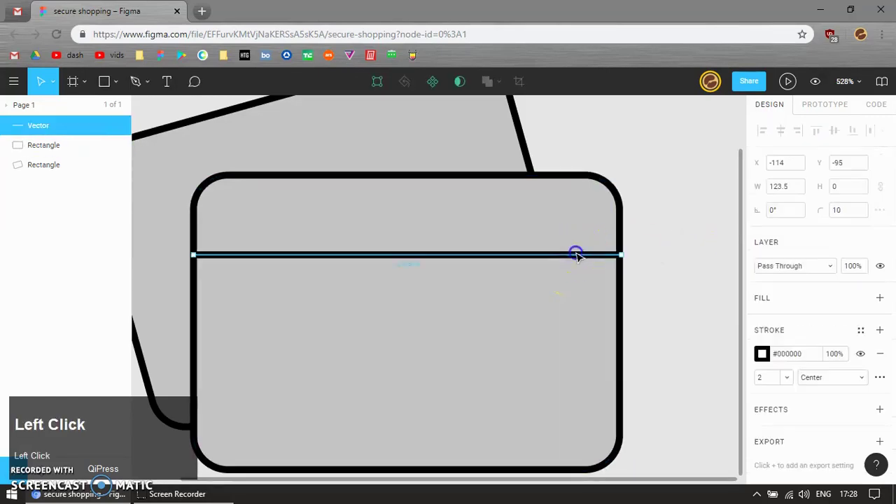
key("ctrl+d")
key("Down")
key("Down")
key("Down")
key("Down")
key("Down")
key("Down")
key("Down")
key("Down")
key("Down")
key("Down")
key("Down")
key("Down")
key("Down")
key("Down")
key("Down")
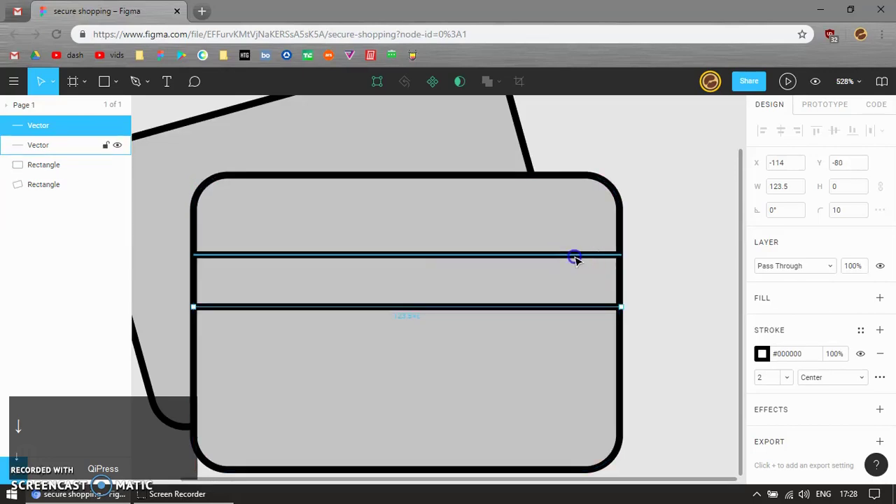
Move the upper line on the front card up to Y -101
left_click(574, 255)
key("Up")
key("Up")
key("Up")
key("Up")
key("Up")
key("Up")
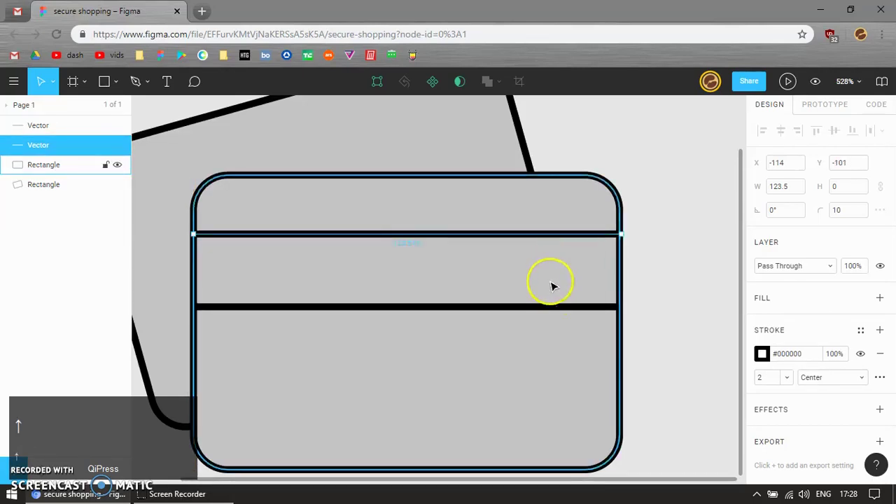
Adjust the lower line's height on the front card to Y -83
left_click(546, 306)
key("Up")
key("Up")
key("Up")
key("Up")
key("Up")
key("Up")
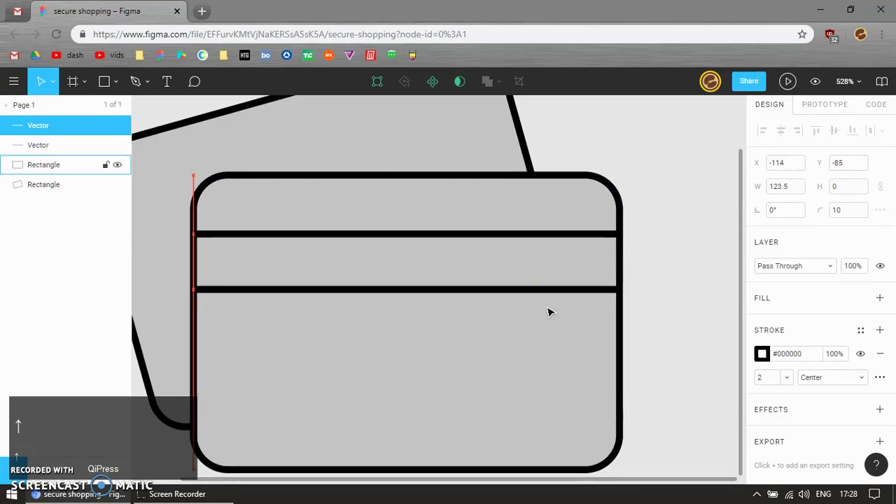
key("Down")
key("Down")
key("Down")
left_click(550, 305)
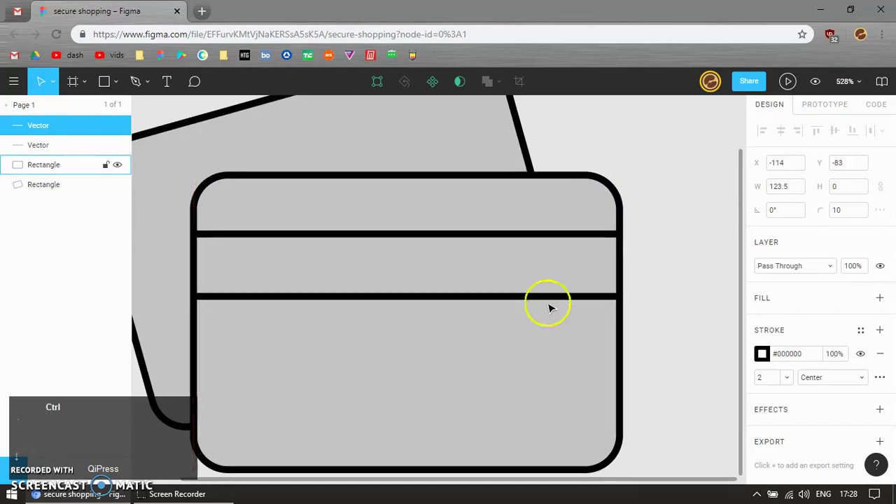
Draw a circle of about 17×17 in the lower-left corner of the front card
scroll(547, 306, "down", 2)
left_click(368, 376)
scroll(326, 375, "up", 1)
key("e")
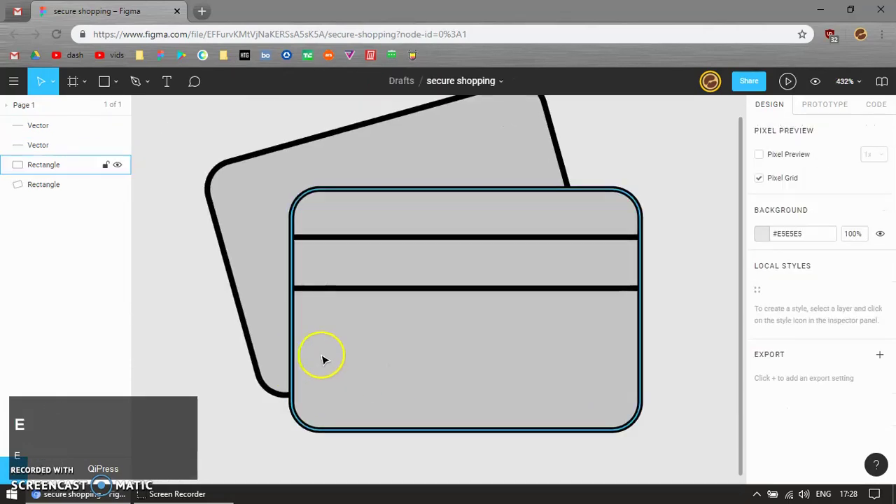
key("o")
left_click_drag(320, 354, 366, 401)
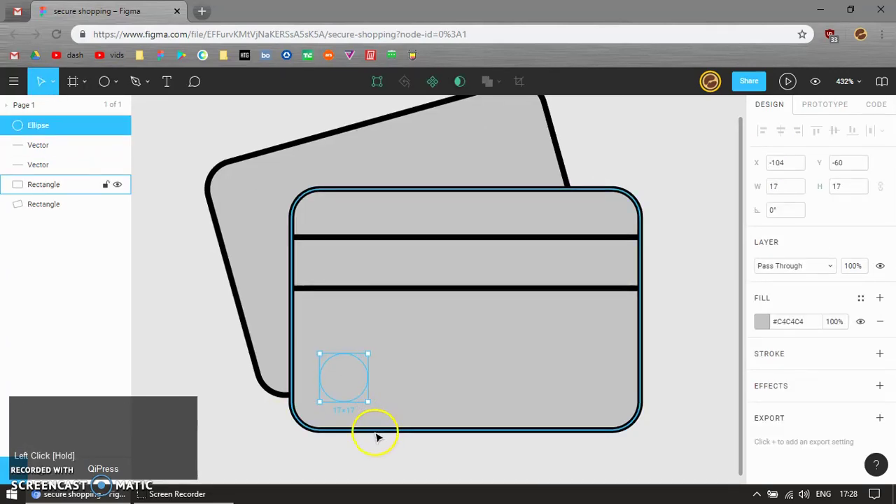
Copy the front card's properties and paste them onto the small circle
left_click(323, 415)
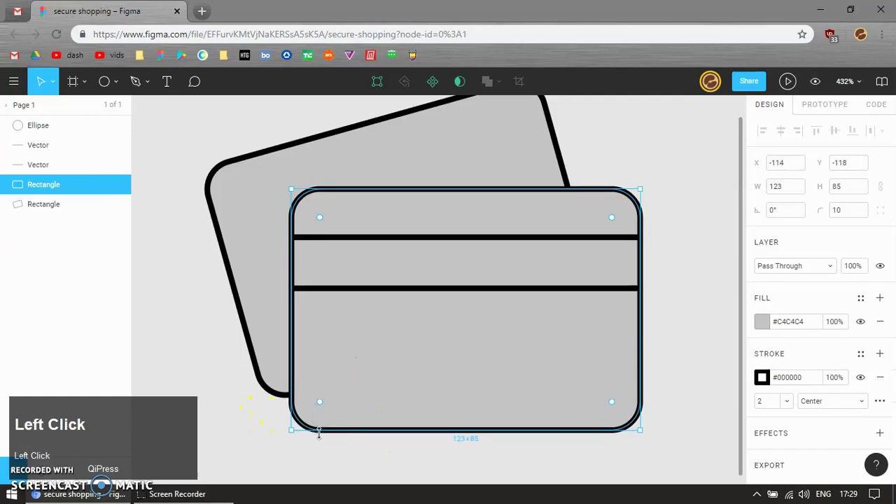
left_click(339, 389)
key("ctrl+alt+v")
Duplicate the small circle and move the copy right to X -90 so the two circles overlap
scroll(343, 390, "up", 3)
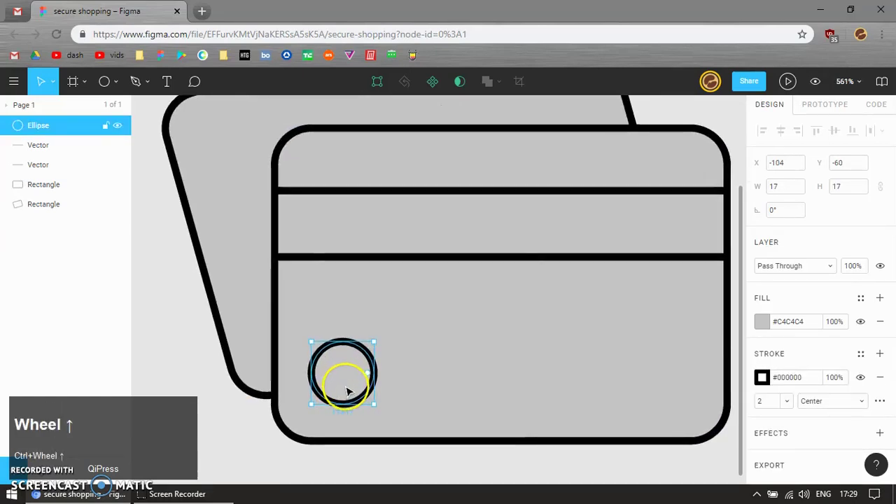
key("ctrl+d")
left_click(406, 368)
key("ctrl+z")
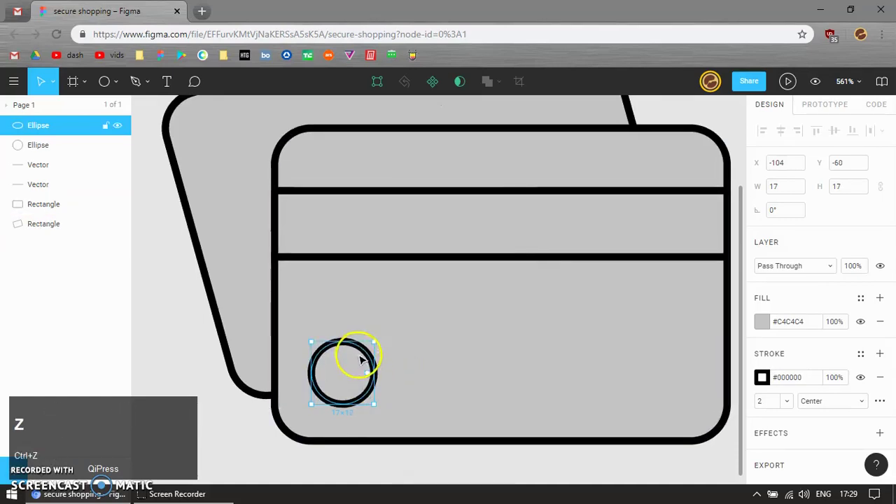
key("Right")
key("Right")
key("Right")
key("Right")
key("Right")
key("Right")
key("Right")
key("Right")
key("Right")
key("Right")
key("Right")
key("Right")
key("Right")
key("Right")
key("Right")
key("Right")
key("Right")
key("Right")
key("Left")
key("Left")
key("Left")
key("Left")
scroll(387, 361, "down", 3)
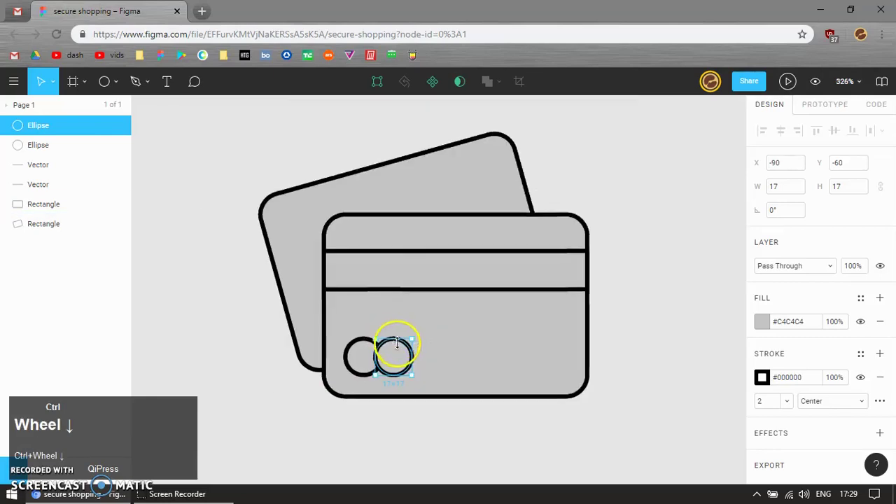
left_click(468, 428)
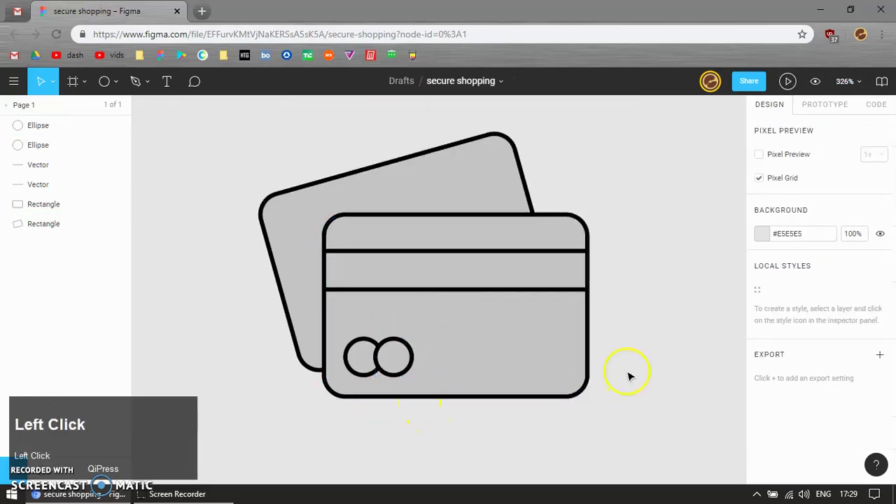
scroll(632, 378, "down", 2, "ctrl")
scroll(640, 412, "up", 2, "ctrl")
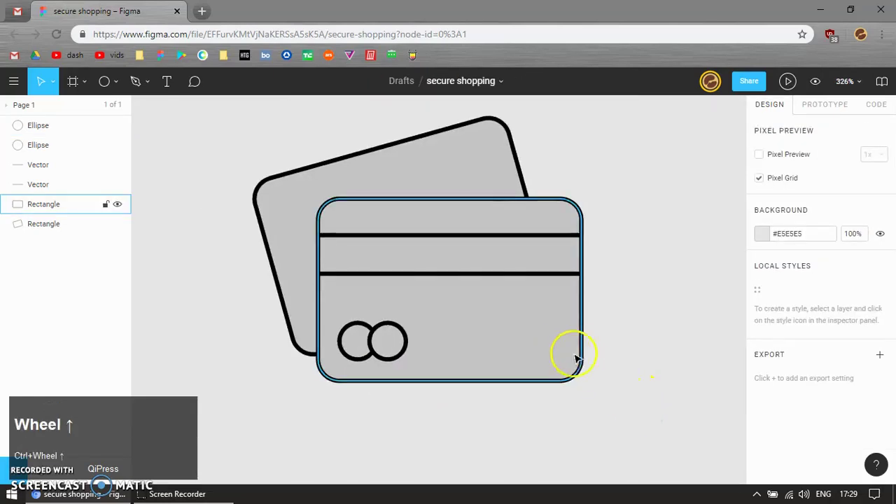
Draw a rectangle about 55×47 at the front card's lower-right corner, apply the card's copied properties, and reduce its corner radius to 7
key("e")
key("r")
left_click_drag(542, 332, 646, 431)
left_click_drag(605, 375, 676, 377)
key("ctrl+alt+v")
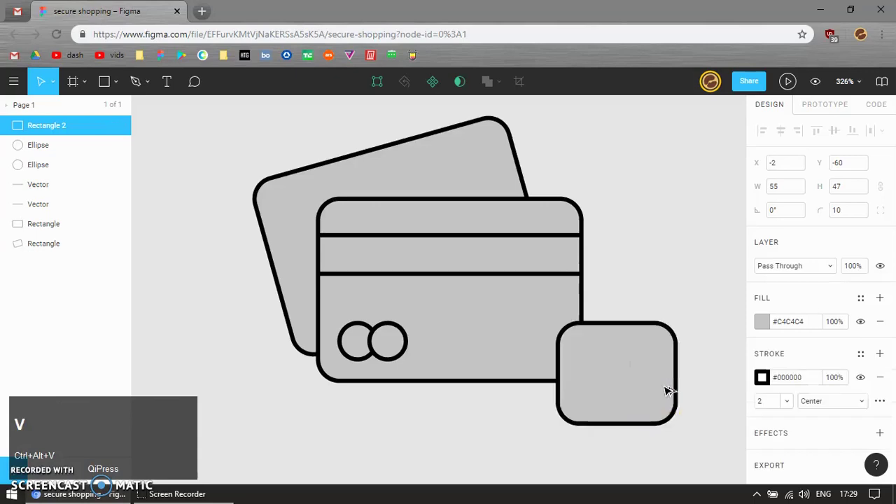
left_click_drag(655, 349, 626, 346)
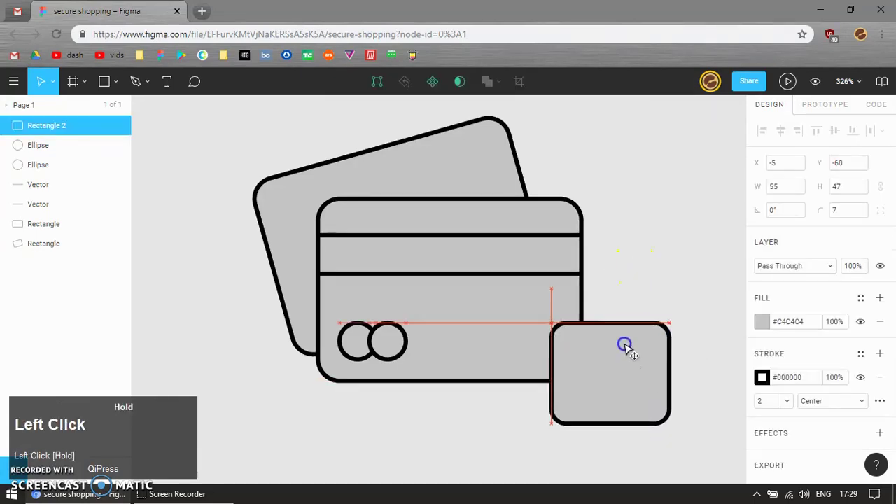
left_click(610, 310)
Draw a narrower rectangle of about 36×39 overlapping the upper edge of the lock body
scroll(606, 314, "up", 2)
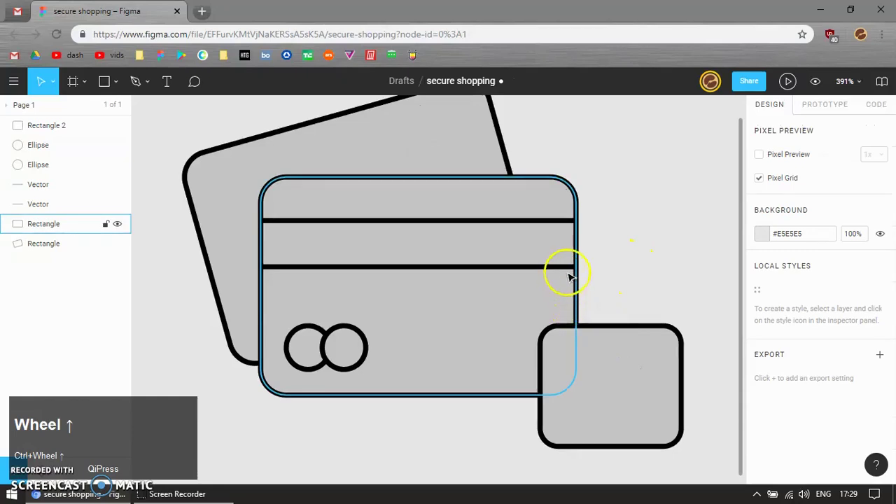
key("r")
left_click_drag(565, 257, 657, 356)
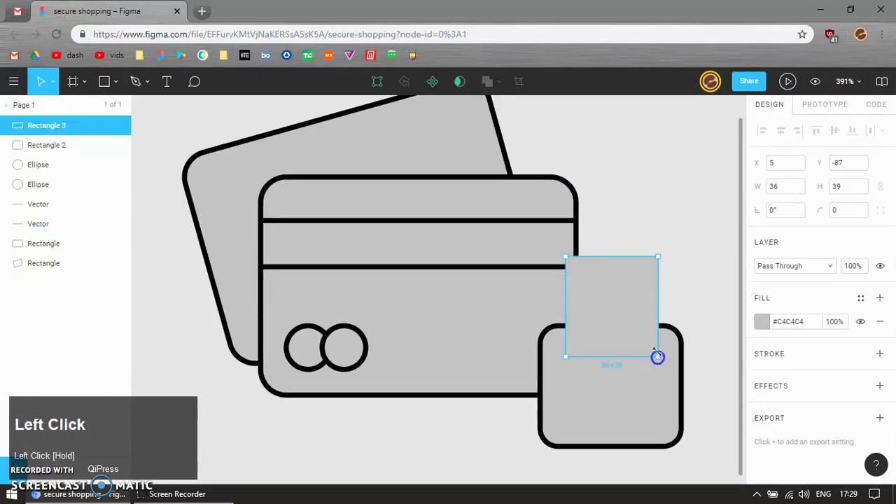
Round the narrower rectangle's corners to radius 18
left_click_drag(651, 268, 662, 388)
key("ctrl+alt+c")
left_click(645, 302)
left_click(682, 266)
left_click(633, 298)
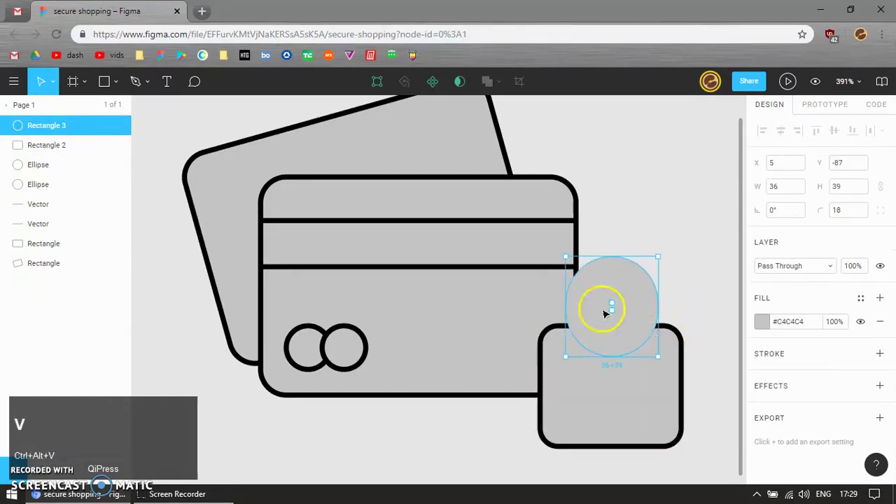
left_click(639, 253)
Copy the lock body's properties and paste them onto the narrower rectangle above it
left_click(629, 399)
key("ctrl+c")
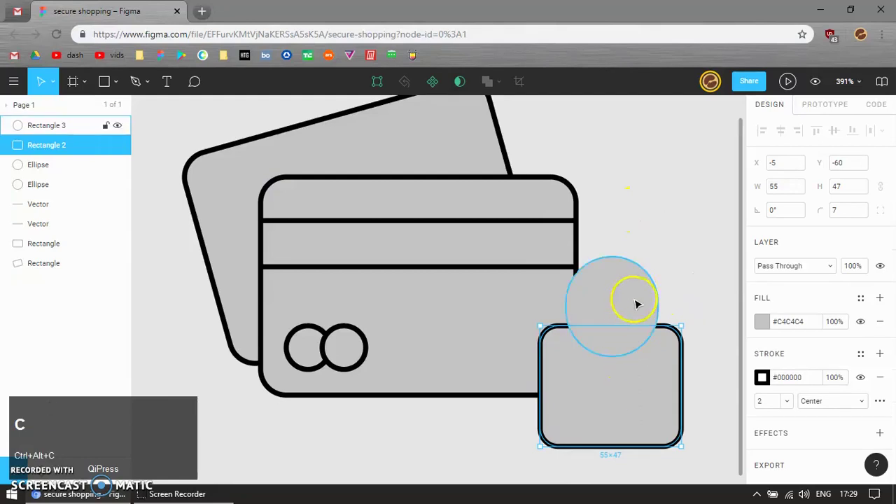
left_click(631, 303)
key("ctrl+alt+v")
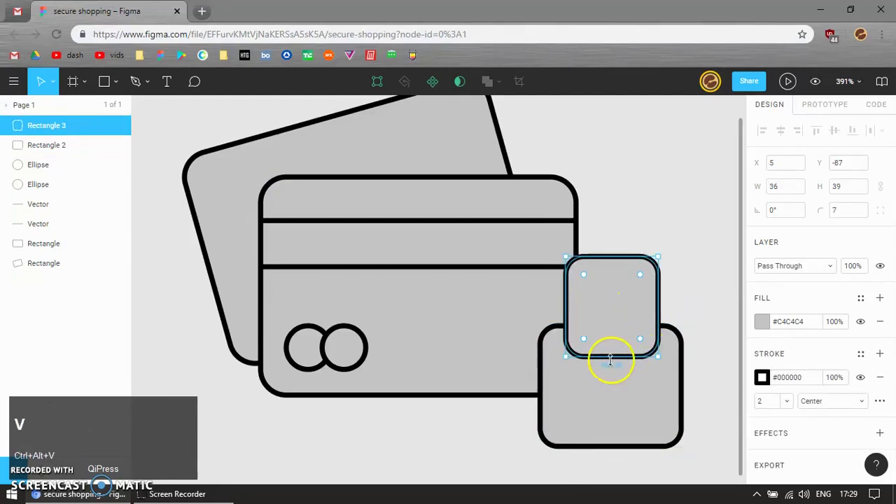
Extend the narrower rectangle downward to a height of 58 and round its corners to radius 18 to form the shackle
left_click_drag(610, 359, 615, 406)
left_click_drag(640, 278, 664, 396)
left_click(696, 290)
Place the lock body in front of the shackle in the layer order and raise the shackle to Y -91
left_click(650, 415)
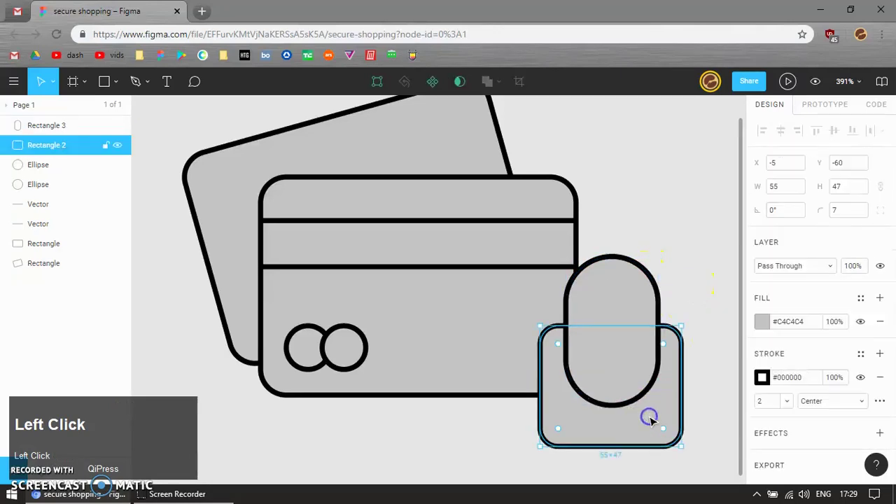
left_click_drag(52, 148, 53, 119)
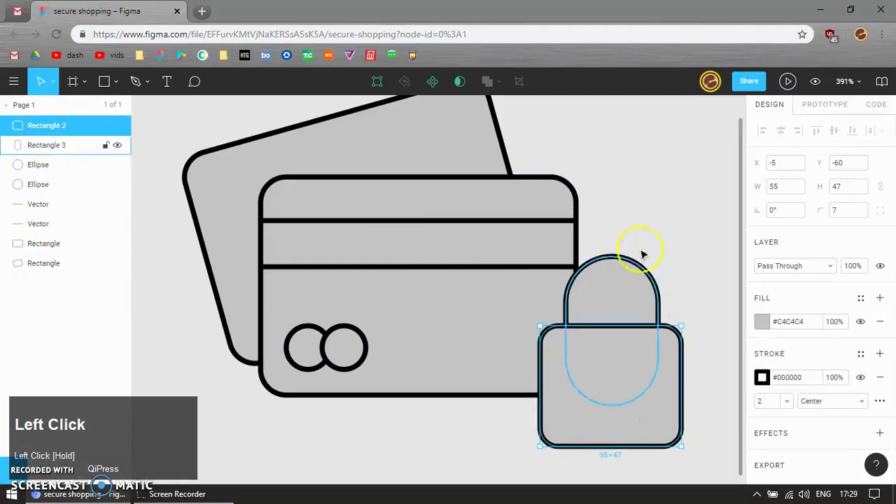
left_click_drag(635, 298, 636, 285)
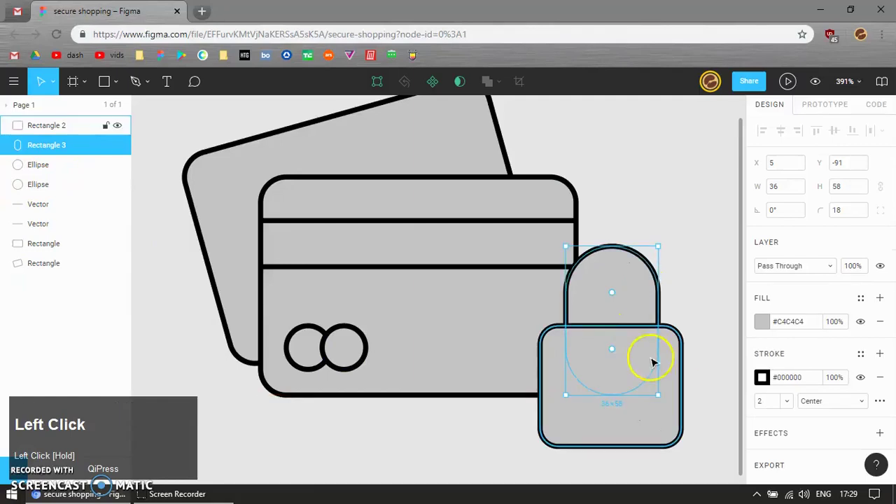
Set the lock body's width to 56
left_click(650, 360, "shift")
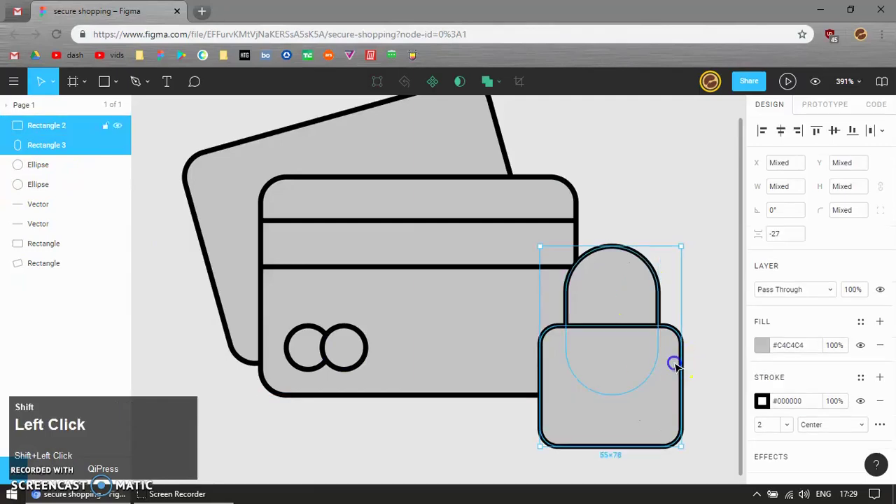
left_click(686, 208)
left_click(632, 320)
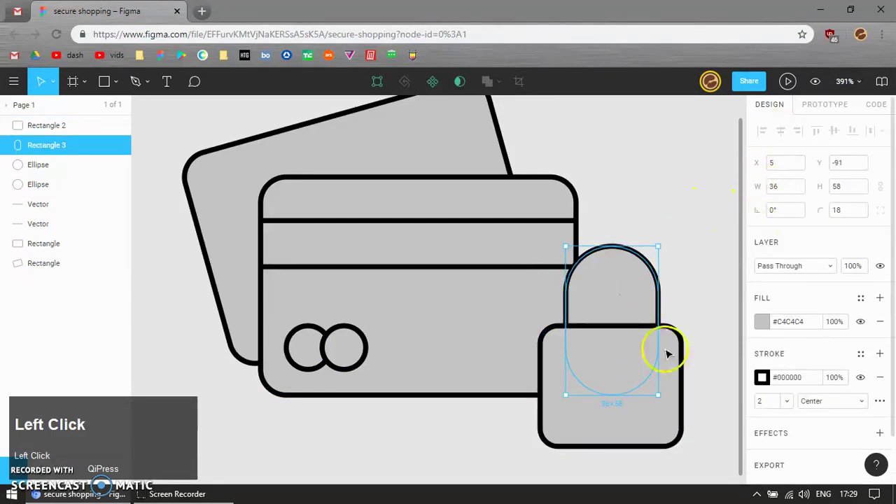
left_click(632, 414)
type("56")
key("Return")
Align the shackle and the lock body on their horizontal centers
left_click(635, 268)
left_click(641, 406, "shift")
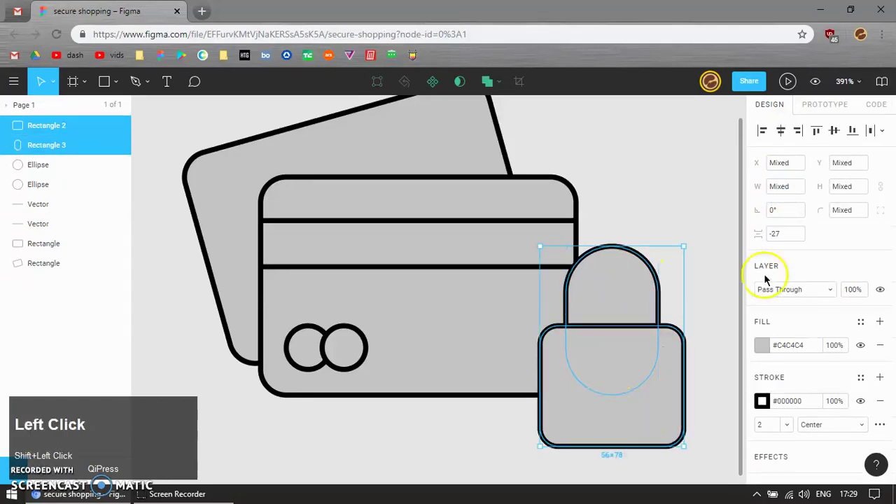
left_click(782, 131)
left_click(680, 226)
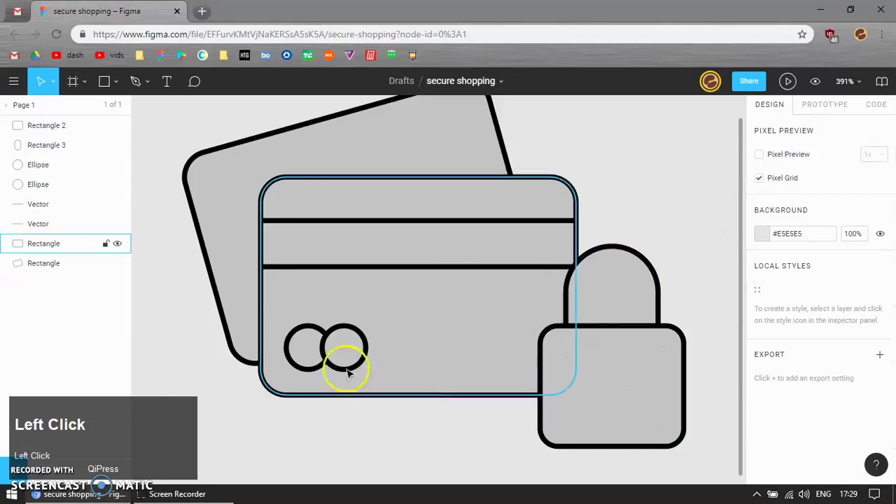
Duplicate the right logo circle, place the copy on the lock body, and bring it to the front of the layer order
left_click(364, 364)
key("ctrl+d")
left_click_drag(354, 344, 632, 380)
left_click_drag(46, 145, 49, 123)
Resize the lock's circle to 18×18
left_click(625, 344, "shift")
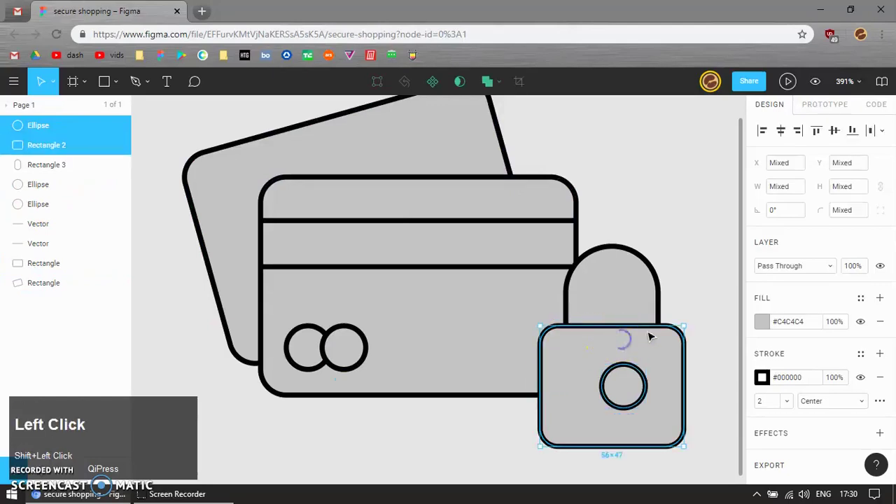
left_click(711, 242)
left_click(621, 404)
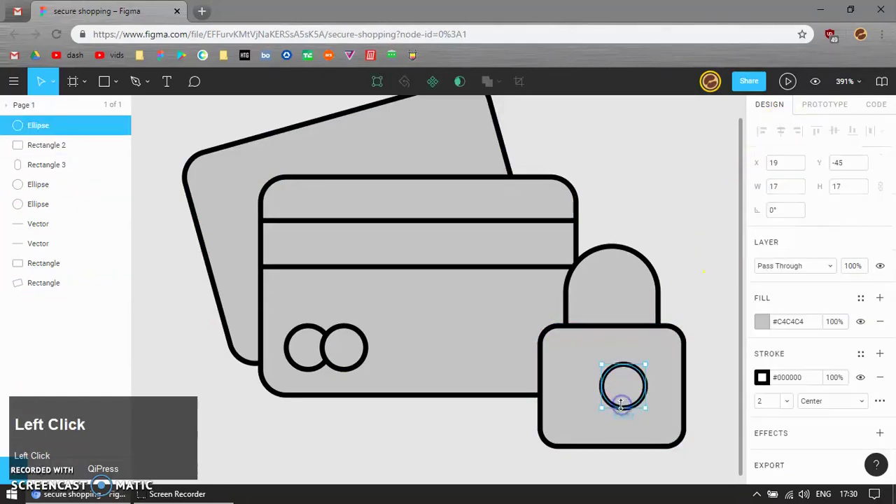
key("Tab")
type("1")
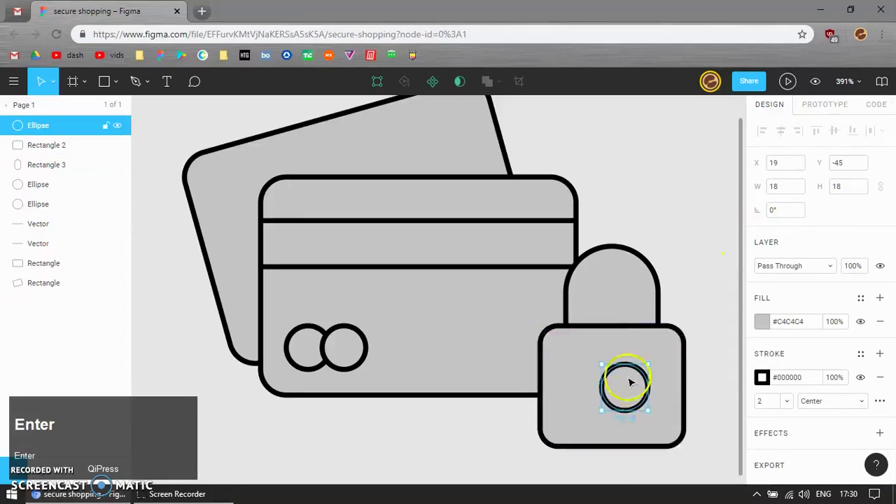
Center the circle horizontally and vertically on the lock body
left_click(632, 345, "shift")
left_click(780, 130)
left_click(834, 130)
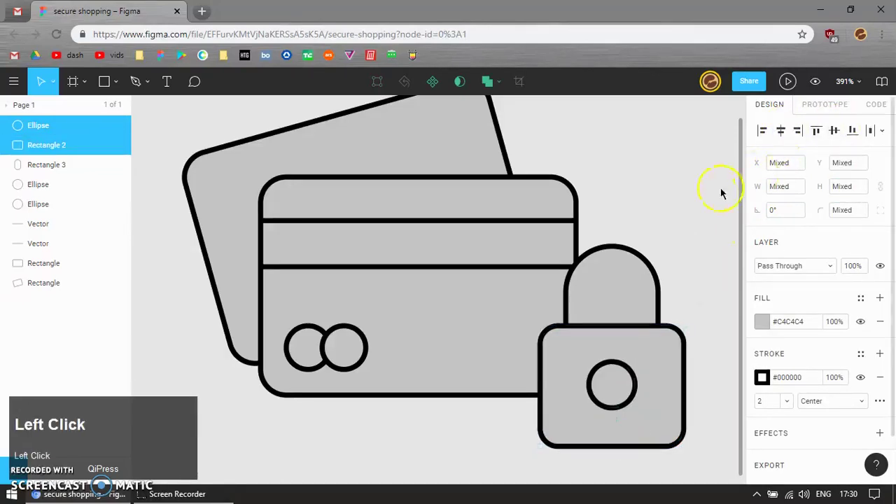
left_click(700, 220)
Move the lock's body, circle and shackle together to the left so the lock overlaps the front card's lower-right corner
scroll(618, 265, "right", 2)
scroll(608, 259, "down", 4)
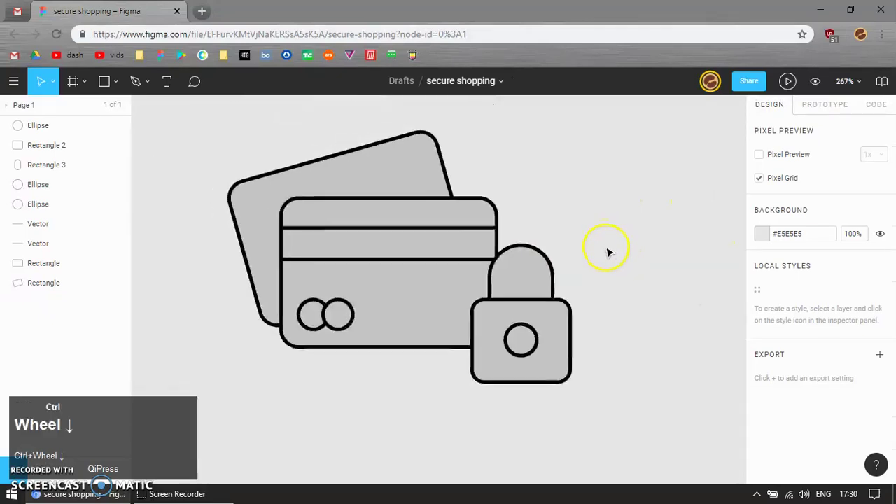
scroll(643, 240, "down", 1)
left_click_drag(622, 222, 631, 297)
left_click(534, 325)
left_click(553, 305, "shift")
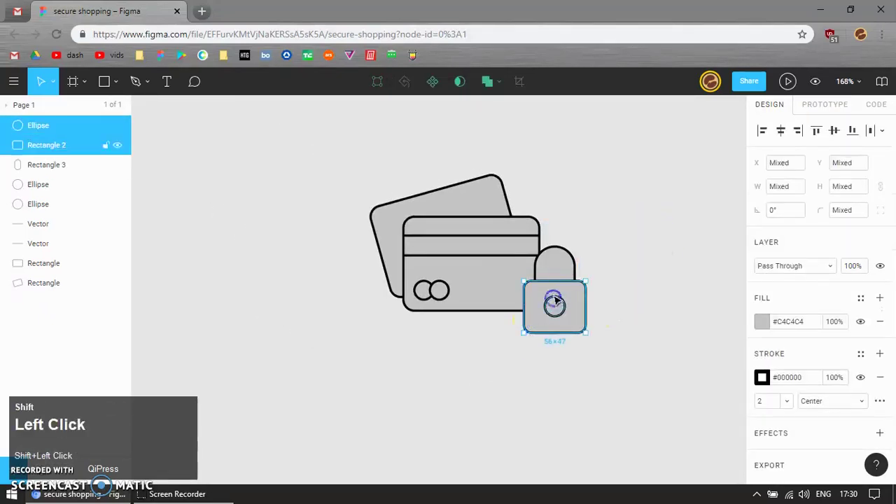
left_click(574, 291, "shift")
left_click_drag(573, 291, 549, 296)
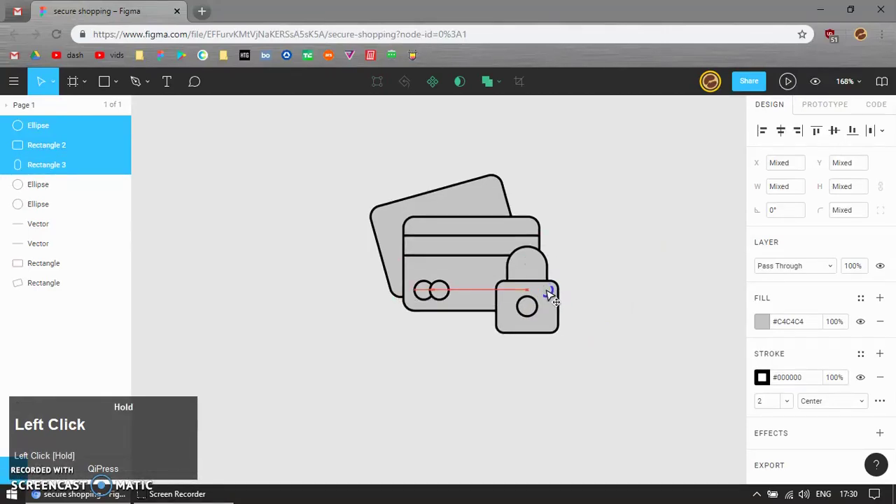
left_click(592, 264)
Group all the card and lock shapes into one group
left_click_drag(590, 142, 348, 384)
key("ctrl+g")
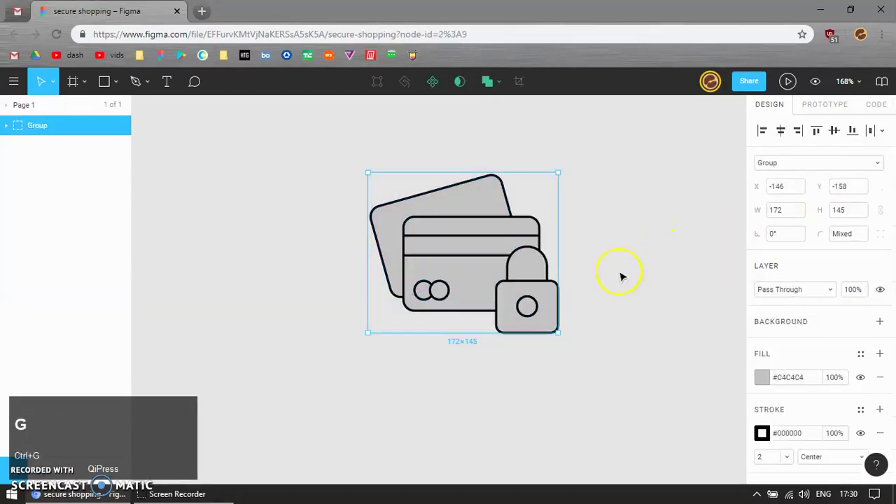
left_click(622, 277)
Scale the group proportionally to a width of 64
left_click(472, 282)
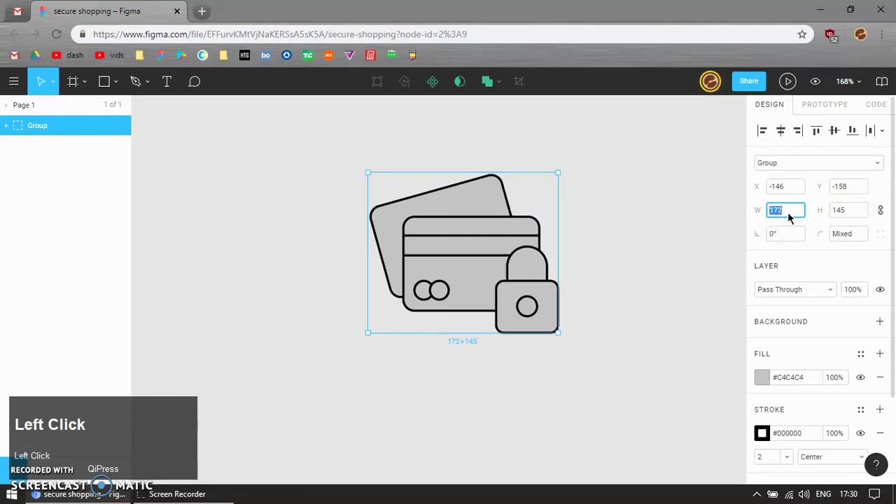
type("64")
key("Return")
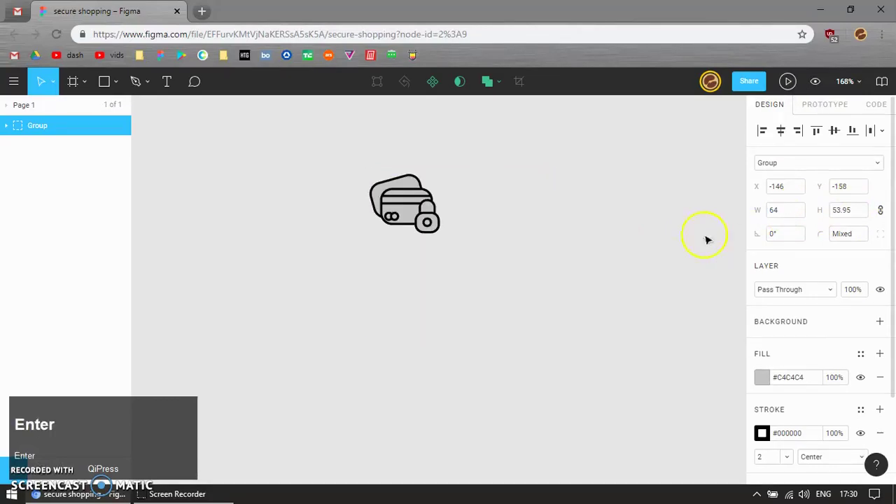
left_click(483, 284)
Draw a rectangle of about 39×44 to the right of the grouped icon
key("z")
left_click_drag(358, 158, 459, 258)
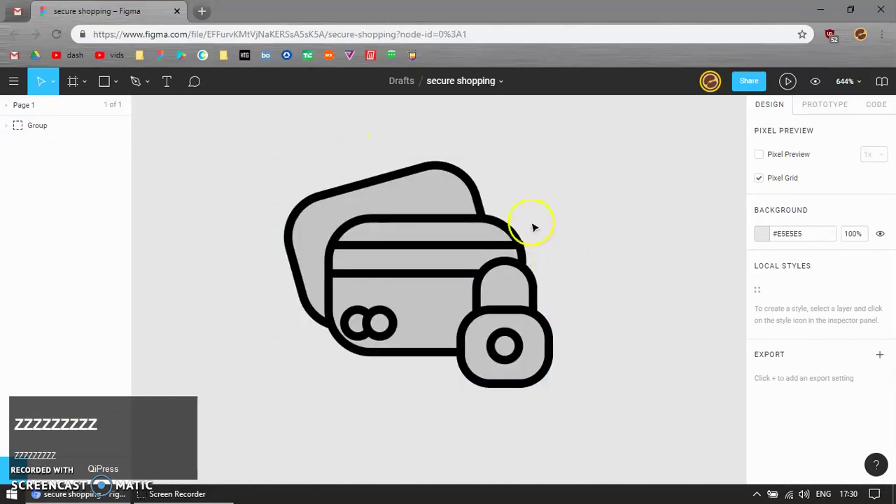
key("r")
left_click_drag(539, 172, 704, 358)
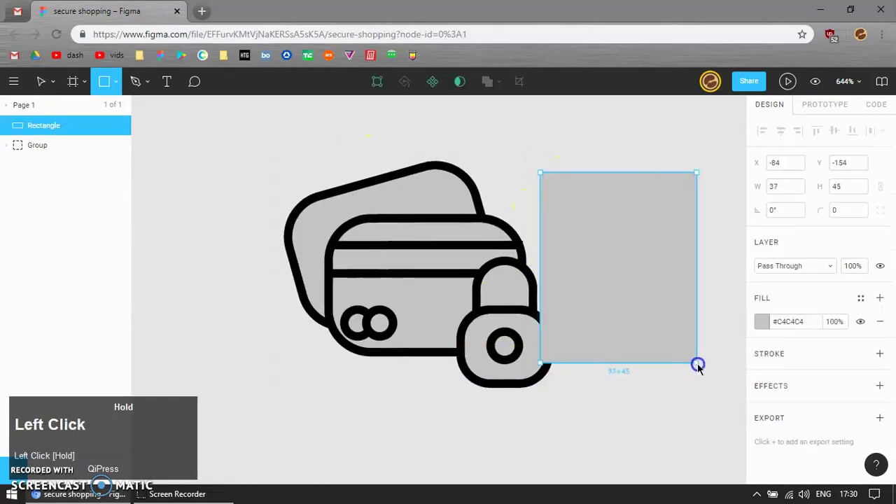
Set the new rectangle's size to 64×54
left_click(428, 238)
left_click(542, 136)
left_click(615, 210)
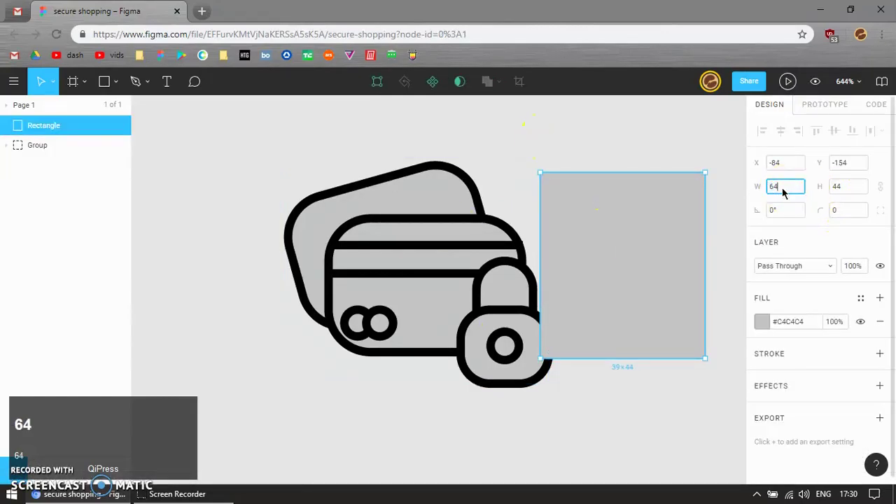
left_click(842, 187)
type("45")
key("Return")
left_click(449, 224)
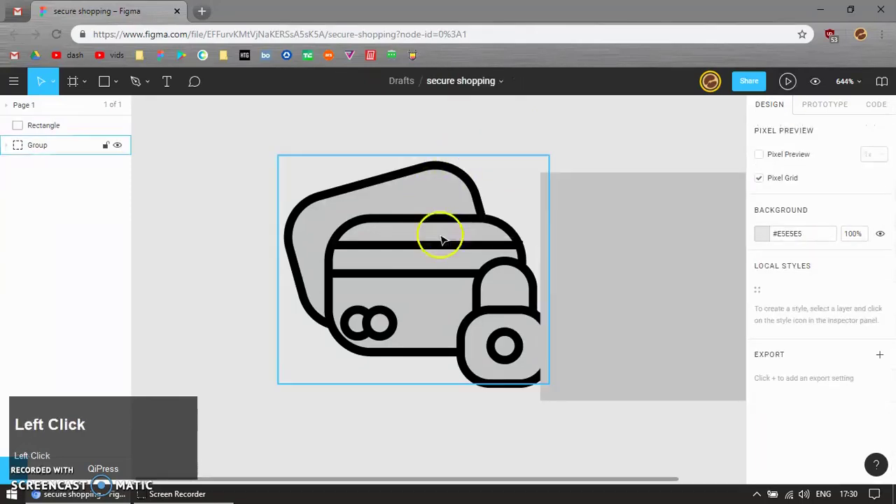
left_click(436, 248)
Move the rectangle over the icon and set its fill to yellow #FBD926
left_click_drag(634, 217, 402, 220)
left_click(761, 321)
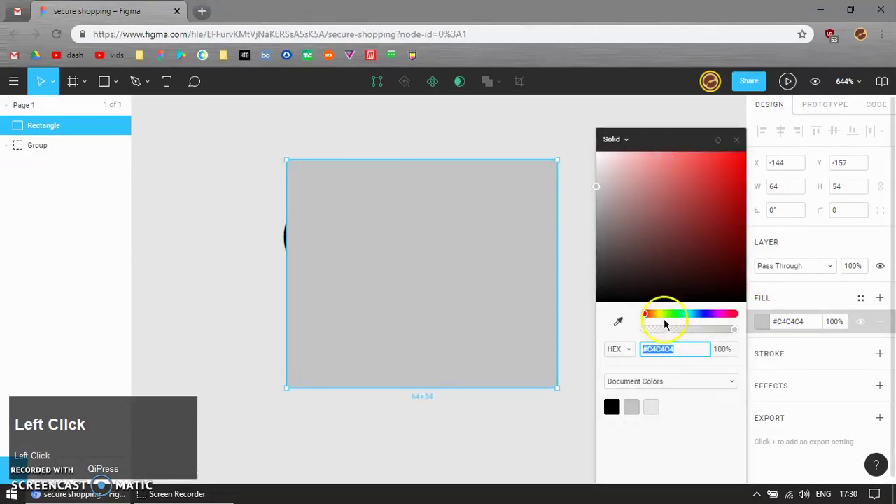
left_click(656, 314)
left_click(719, 166)
left_click(446, 250)
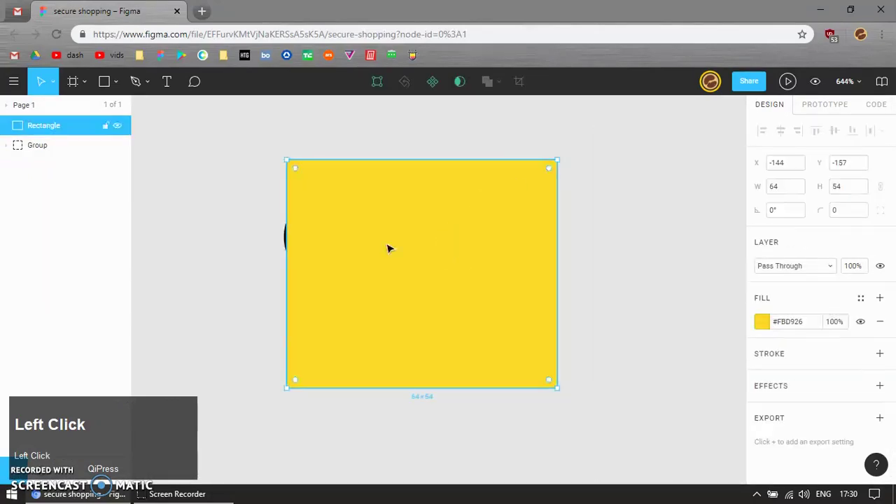
Send the yellow rectangle behind the icon group and shift it slightly left to line up with the icon's edges
left_click_drag(36, 160, 37, 159)
left_click(310, 144)
left_click(536, 183)
mouse_move(536, 183)
left_mouse_down()
mouse_move(524, 184)
mouse_move(532, 187)
left_mouse_up()
left_click(608, 217)
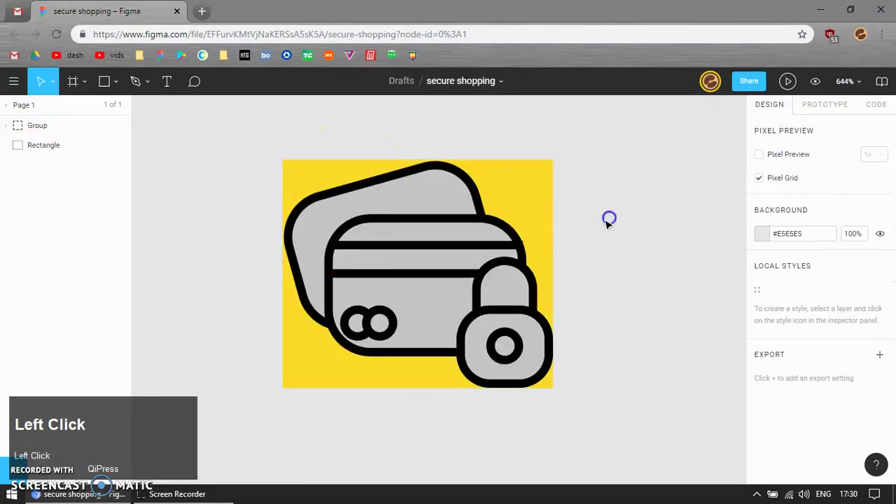
left_click_drag(483, 287, 518, 320)
key("ctrl+z")
key("ctrl+shift+g")
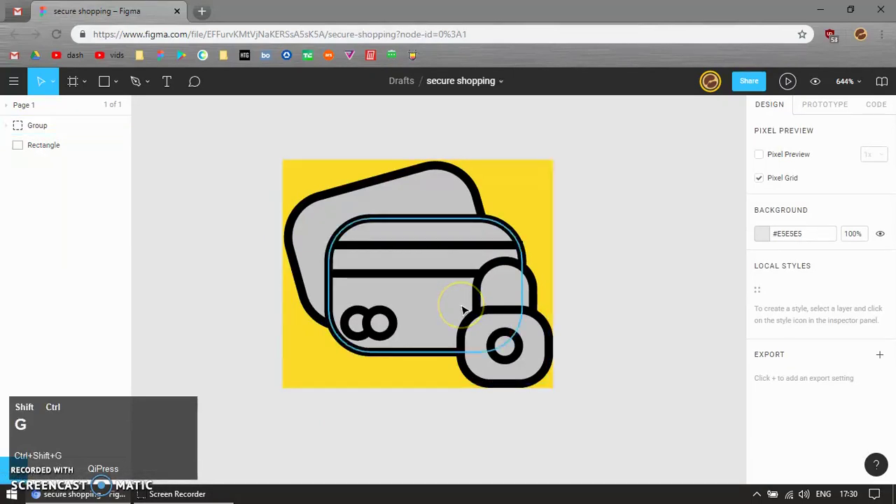
left_click_drag(454, 274, 505, 354)
key("ctrl+z")
key("ctrl+shift+g")
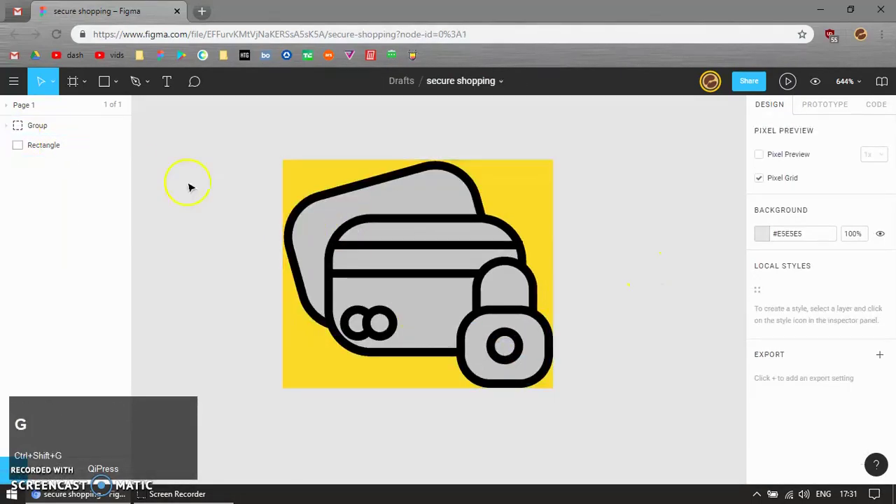
Move the icon group down and right, partly off the yellow rectangle, and ungroup it
right_click(376, 216)
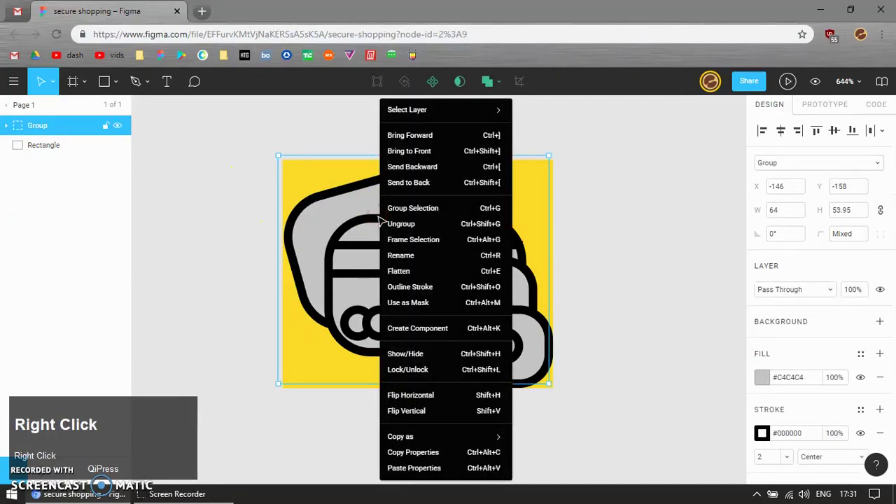
left_click(230, 275)
left_click_drag(336, 234, 457, 277)
key("ctrl+shift+g")
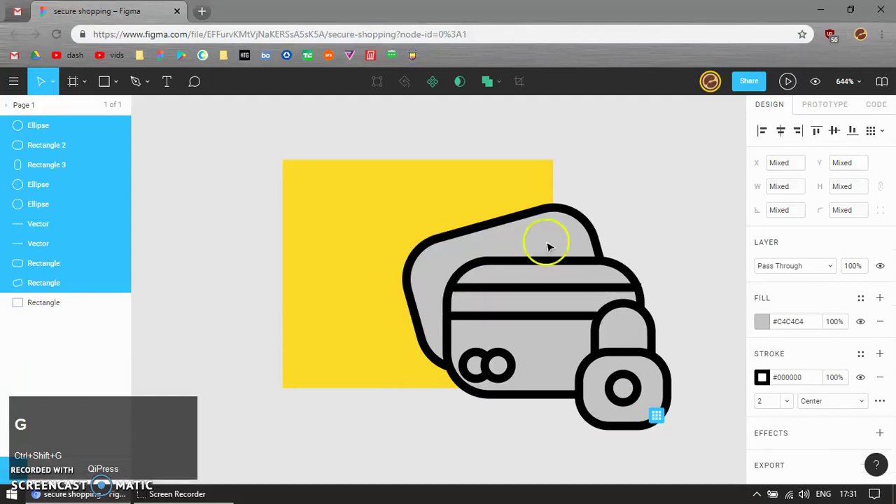
Reduce the corner radius of both the tilted back card and the front card to 4
left_click(560, 226)
left_click(626, 194)
left_click(549, 250)
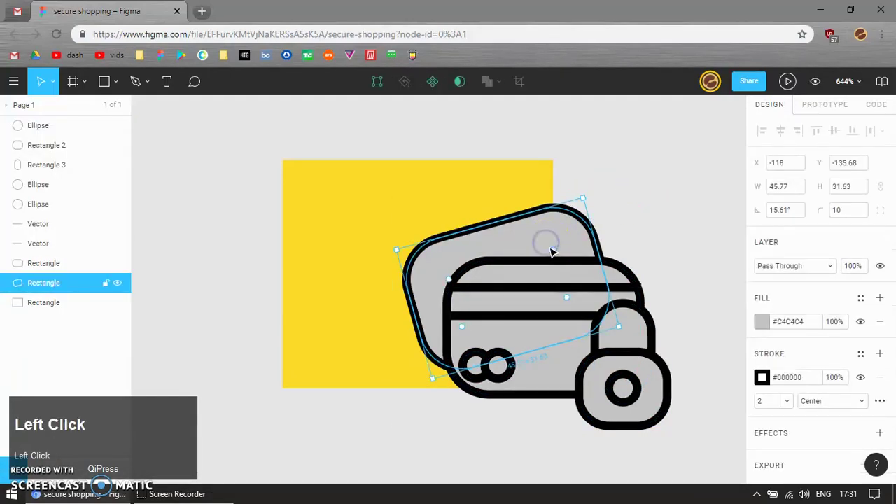
left_click_drag(553, 250, 564, 217)
left_click(603, 302)
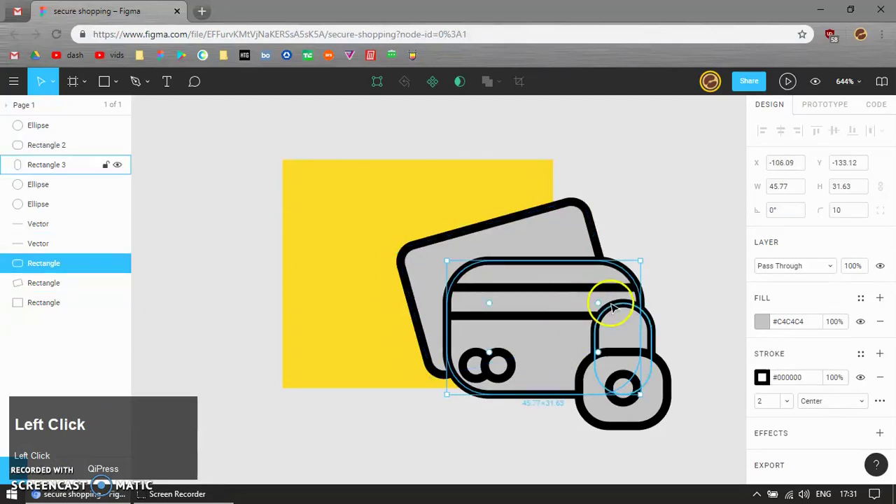
left_click_drag(600, 303, 611, 268)
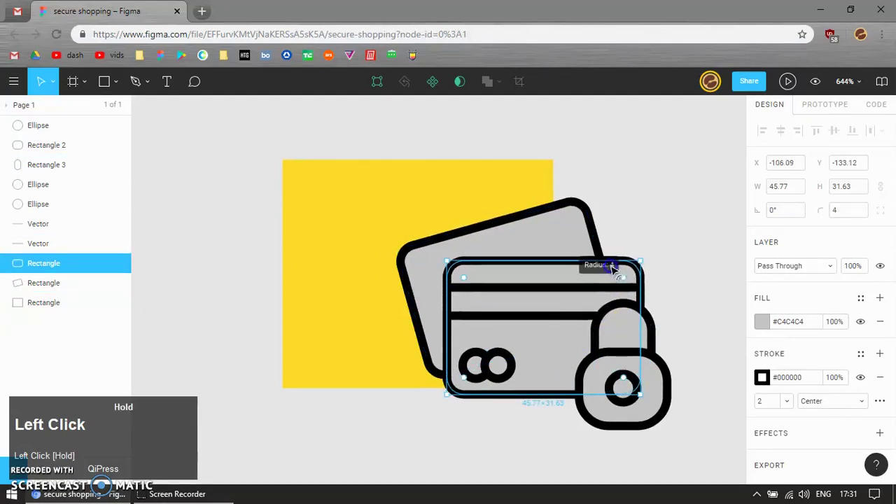
Reduce the corner radius of the padlock body to 2
left_click(678, 350)
left_click(646, 385)
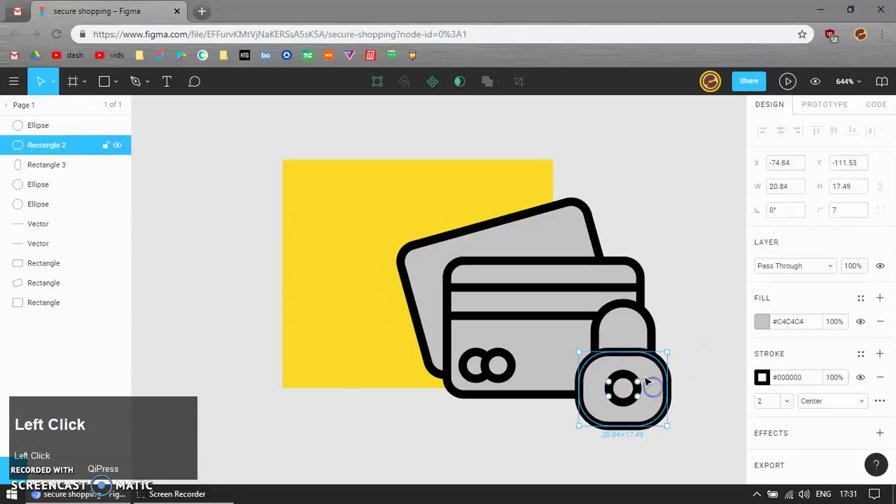
left_click_drag(638, 387, 652, 359)
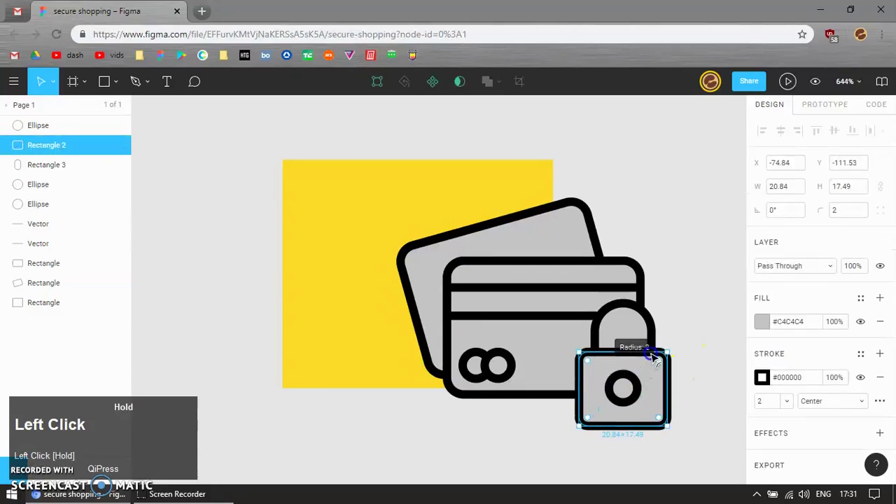
left_click(691, 322)
Group all the card and padlock shapes, leaving the yellow rectangle out of the group
left_click_drag(342, 124, 697, 447)
left_click(290, 260, "shift")
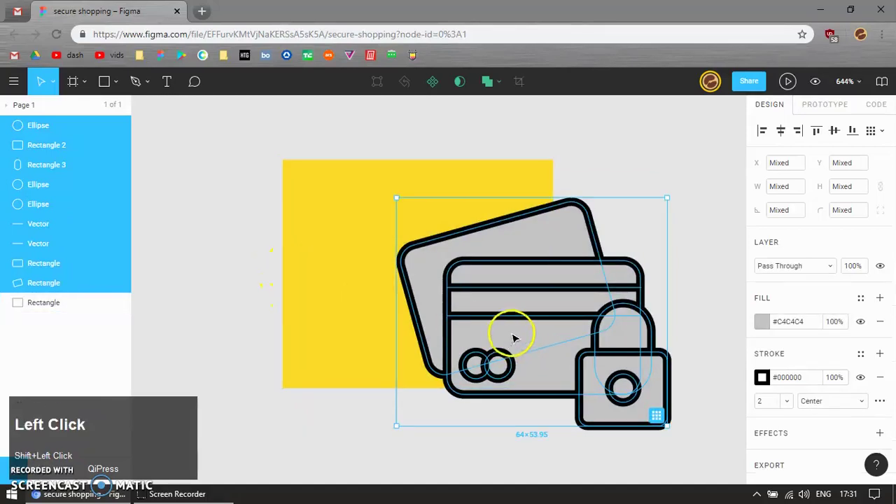
key("ctrl+g")
left_click(677, 145)
left_click(557, 322)
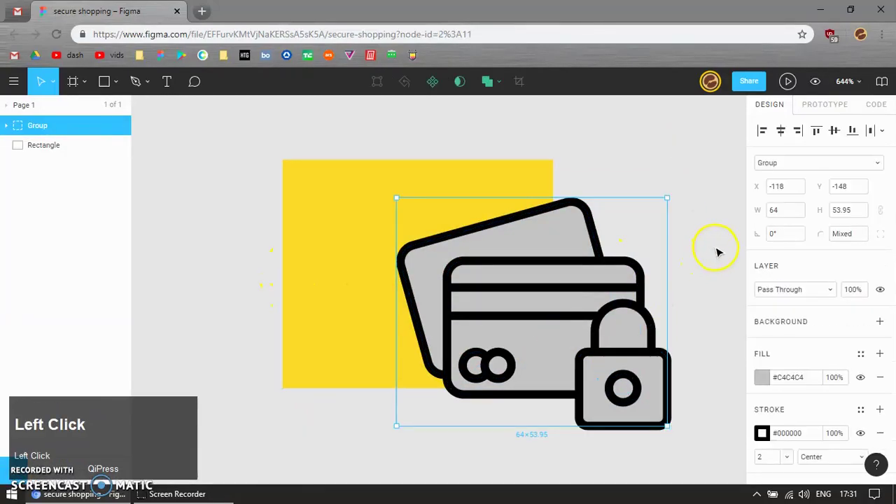
Align the icon group with the left and top edges of the yellow rectangle
left_click(349, 215, "shift")
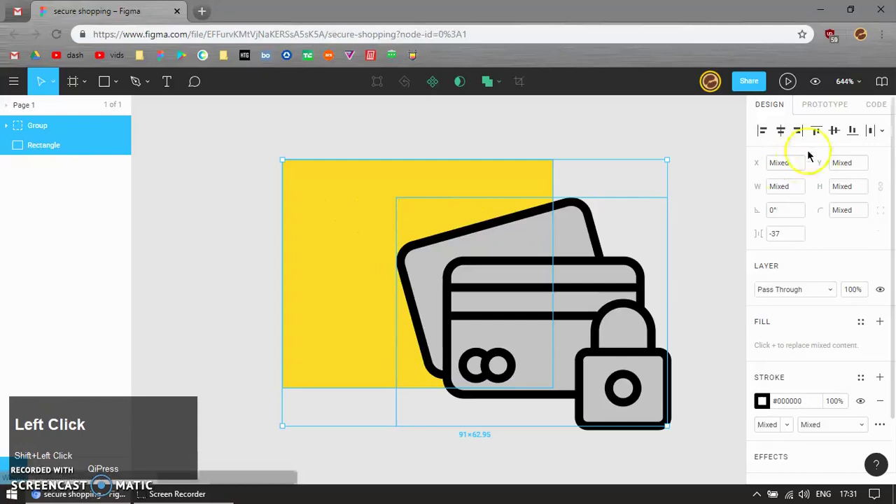
left_click(762, 130)
left_click(814, 131)
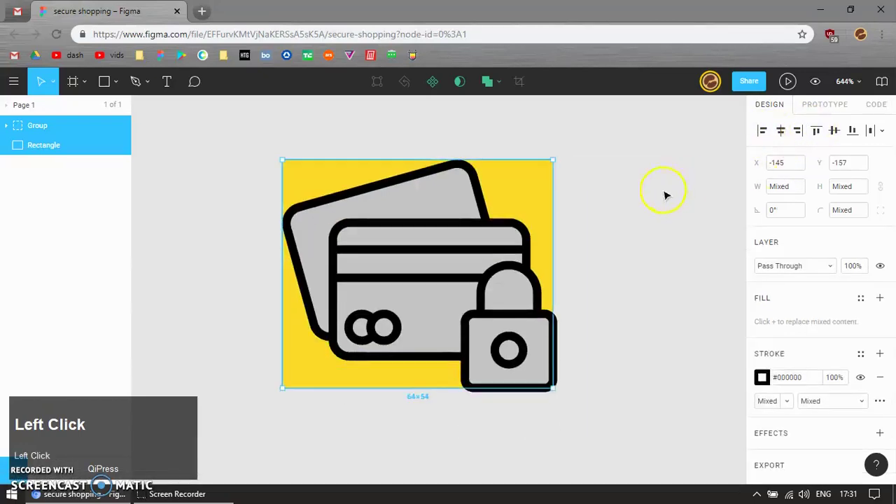
left_click(664, 190)
Ungroup the icon group into its separate shapes, keeping their positions over the yellow rectangle
left_click_drag(519, 266, 546, 313)
key("ctrl+z")
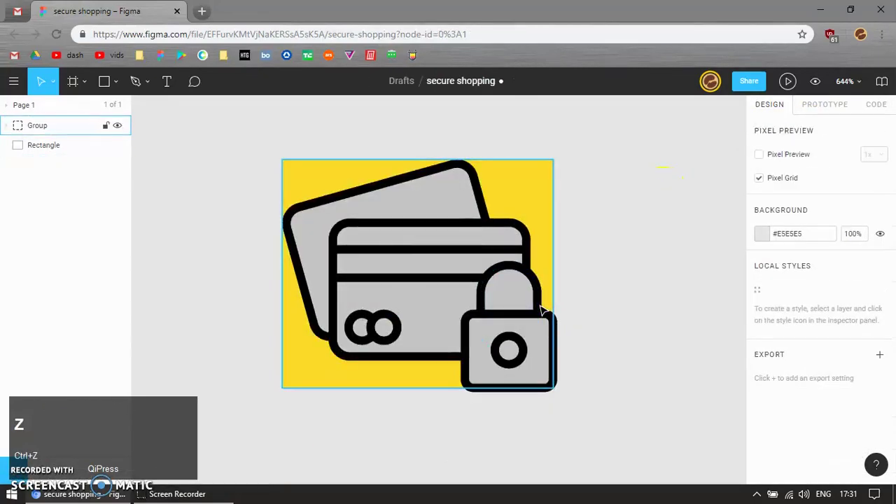
left_click(420, 256)
key("ctrl+shift+g")
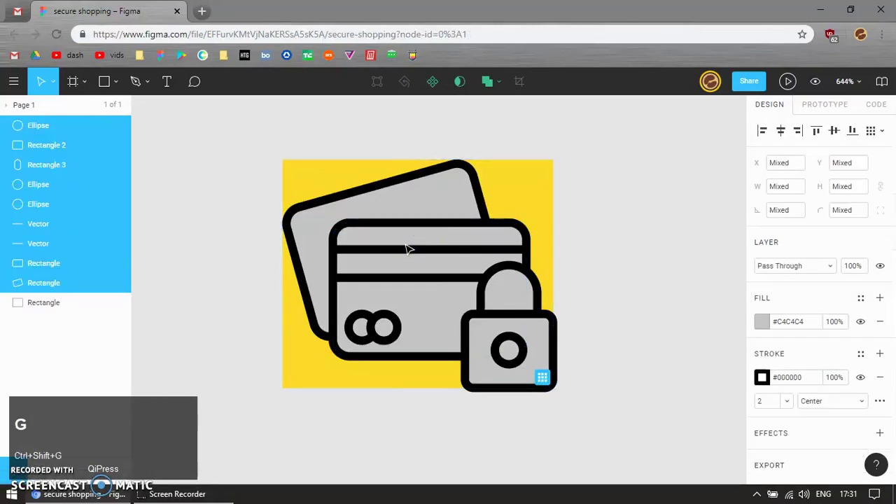
left_click(613, 270)
left_click_drag(541, 370, 576, 406)
key("ctrl+z")
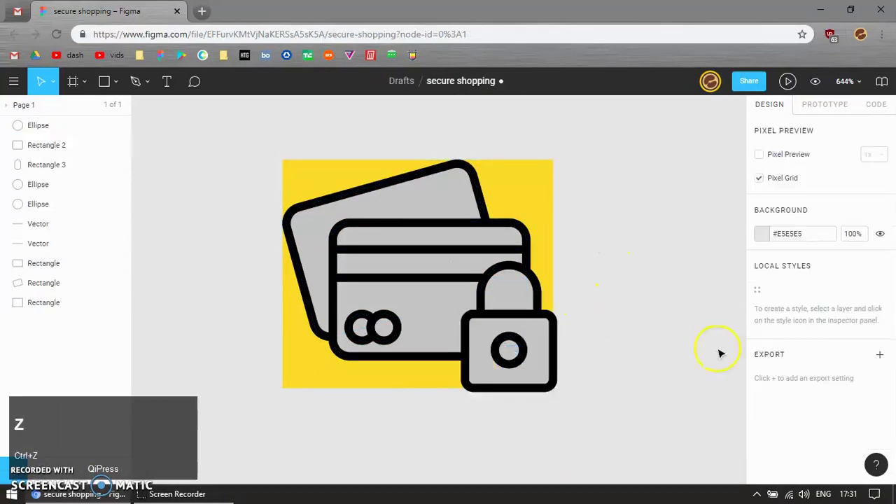
Set the padlock body's size to 20×18 and align it with the yellow rectangle's bottom and right edges
left_click(547, 379)
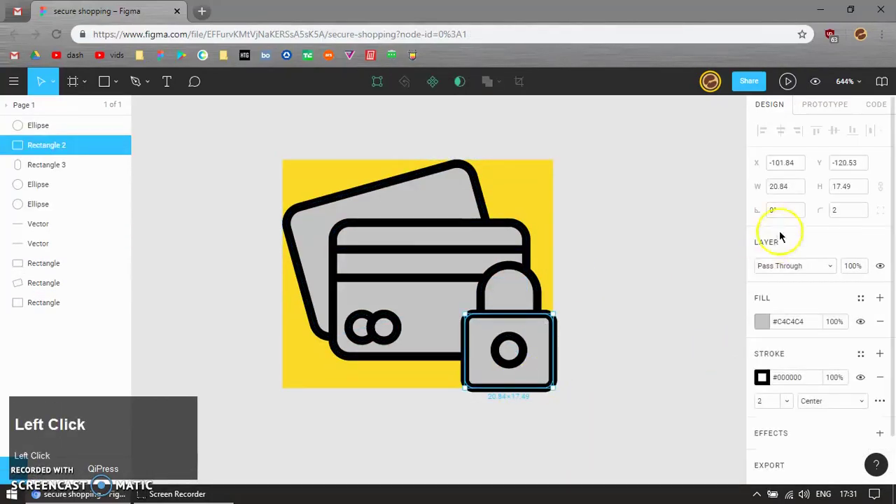
left_click(787, 186)
type("20")
key("Tab")
type("18")
key("Return")
left_click(404, 385, "shift")
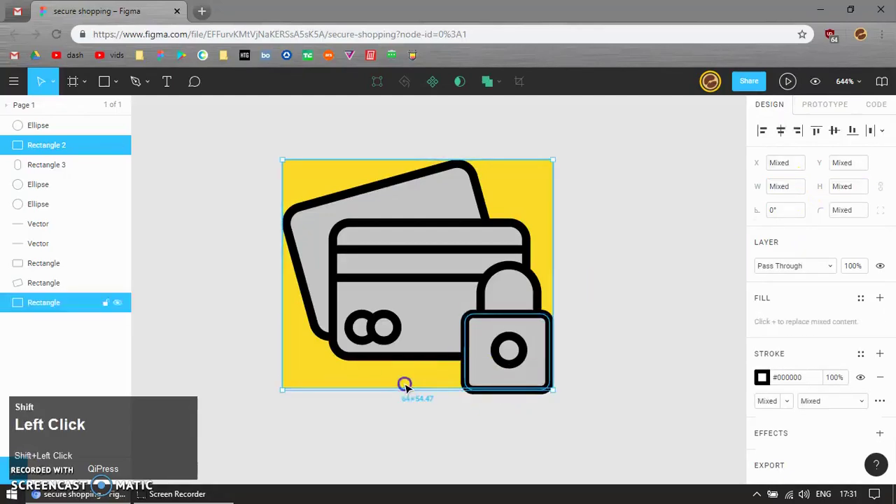
left_click(852, 130)
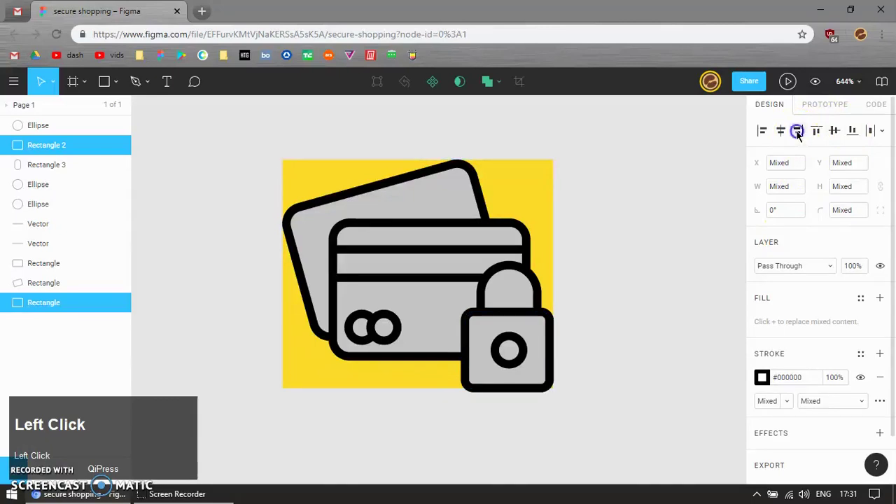
Set the size of the padlock's keyhole circle to 6×6
left_click(520, 362)
left_click(517, 359)
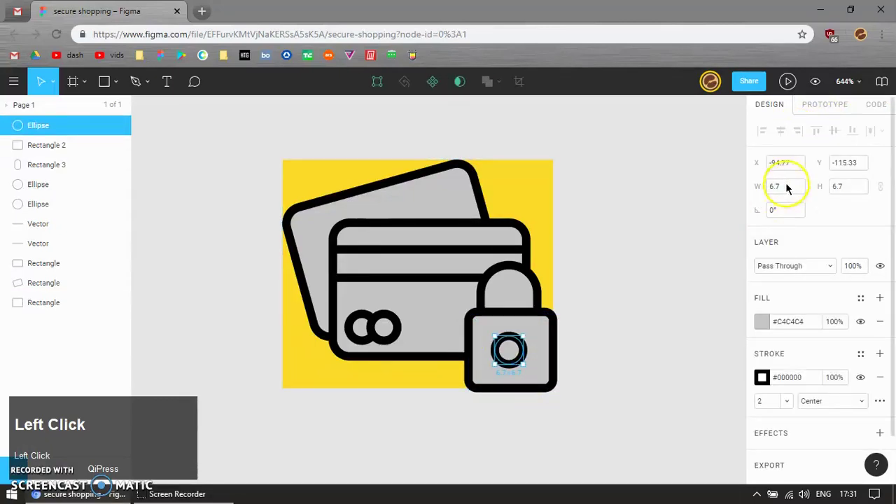
type("6")
key("Tab")
type("6")
key("Return")
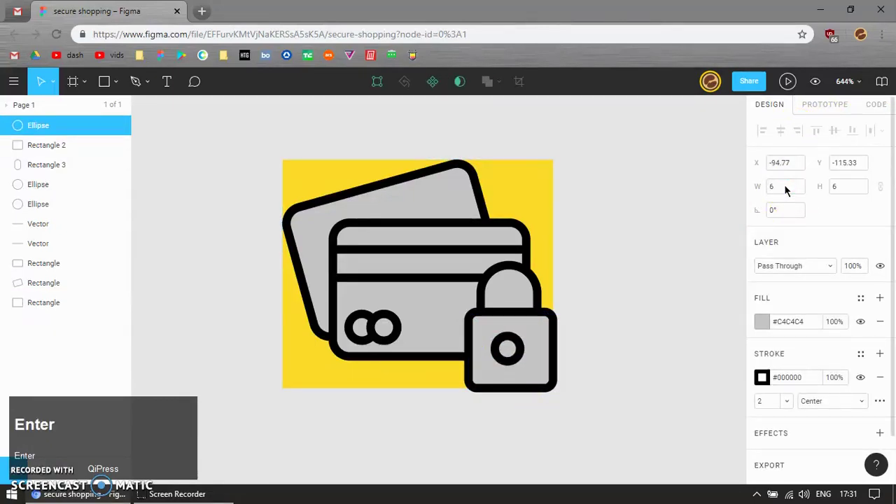
Center the keyhole circle horizontally on the padlock body
left_click(640, 341)
left_click(501, 350)
left_click(530, 338, "shift")
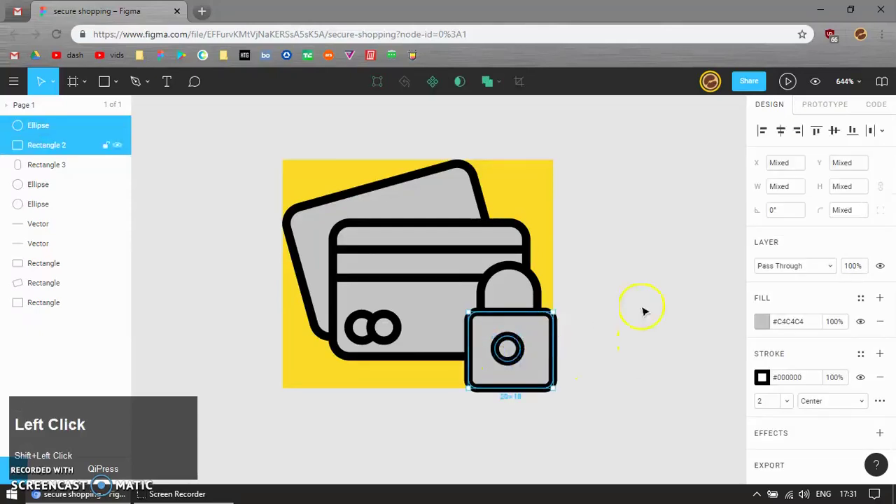
left_click(779, 132)
key("Escape")
Set the padlock shackle's width to 14 and center it horizontally on the padlock body
key("z")
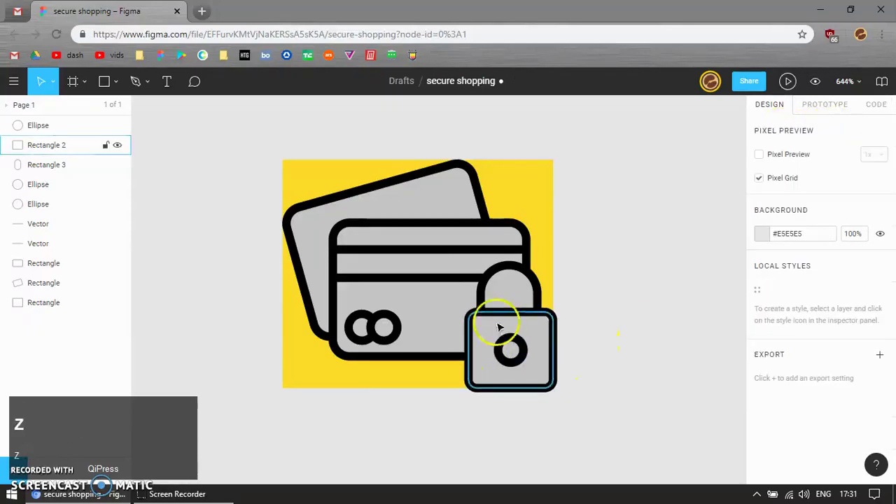
left_click_drag(438, 239, 587, 372)
left_click(452, 256)
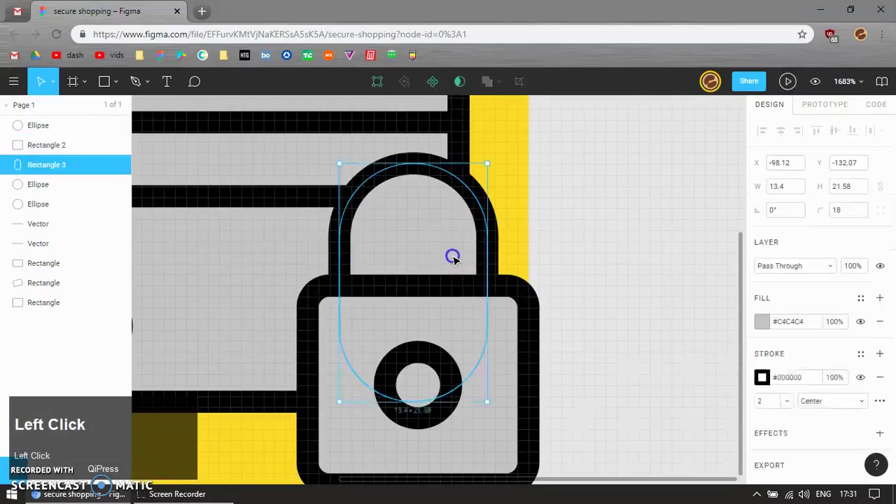
left_click(784, 193)
type("14")
key("Return")
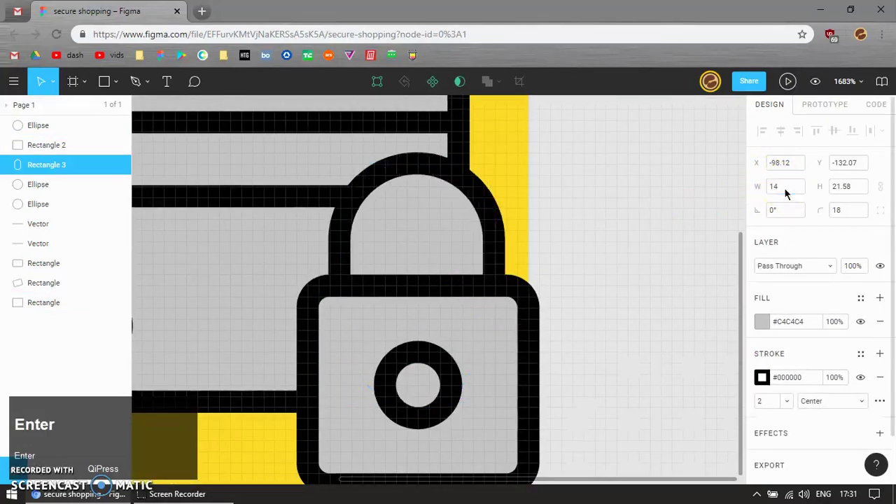
left_click(516, 336, "shift")
left_click(781, 130)
left_click(606, 245)
Move the padlock shackle slightly to snap it to the pixel grid at X -98, Y -132
left_click(410, 187)
scroll(413, 168, "up", 1)
scroll(413, 167, "up", 2)
mouse_move(429, 194)
left_mouse_down()
mouse_move(428, 210)
mouse_move(428, 202)
left_mouse_up()
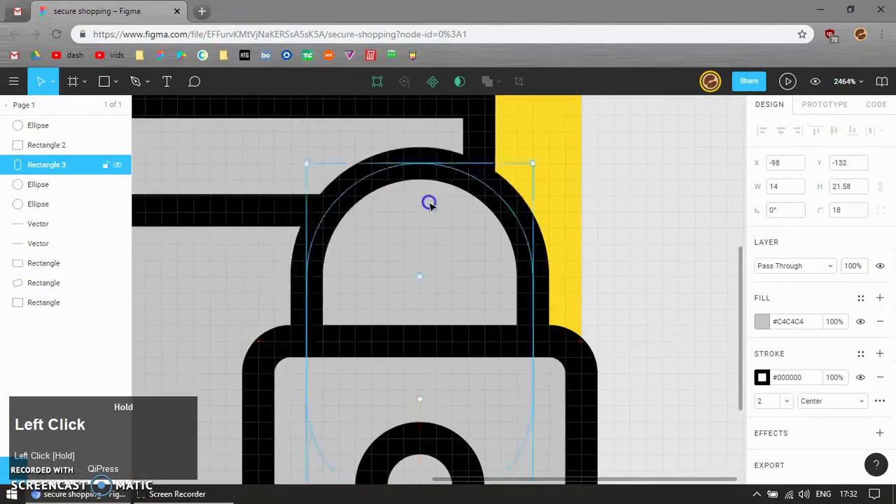
scroll(560, 230, "down", 10)
left_click(621, 250)
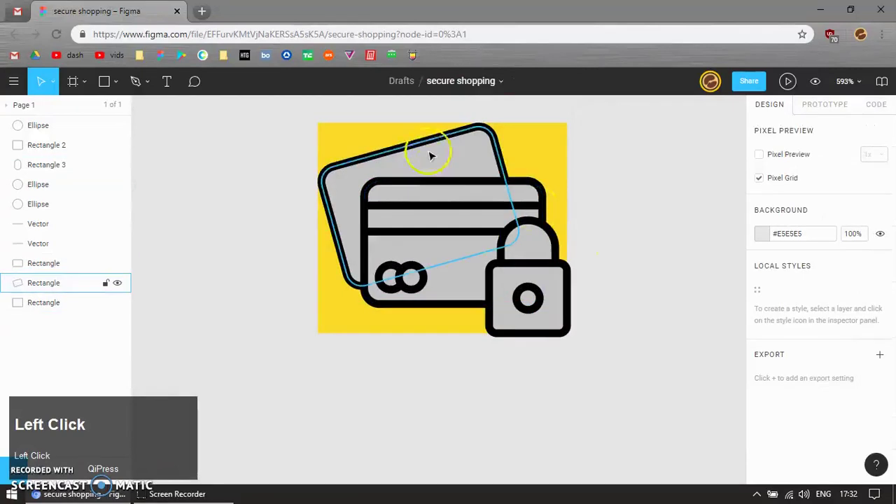
Set the tilted back card's size to 46×32
left_click(430, 150)
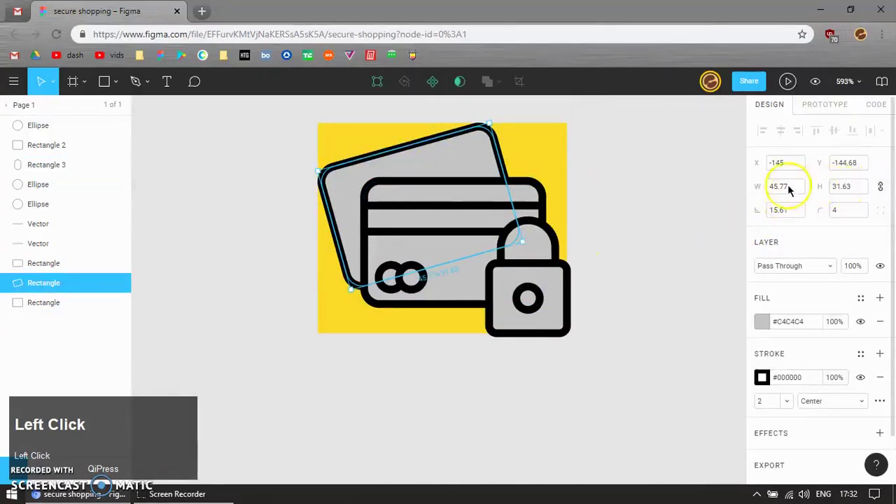
type("46")
key("Return")
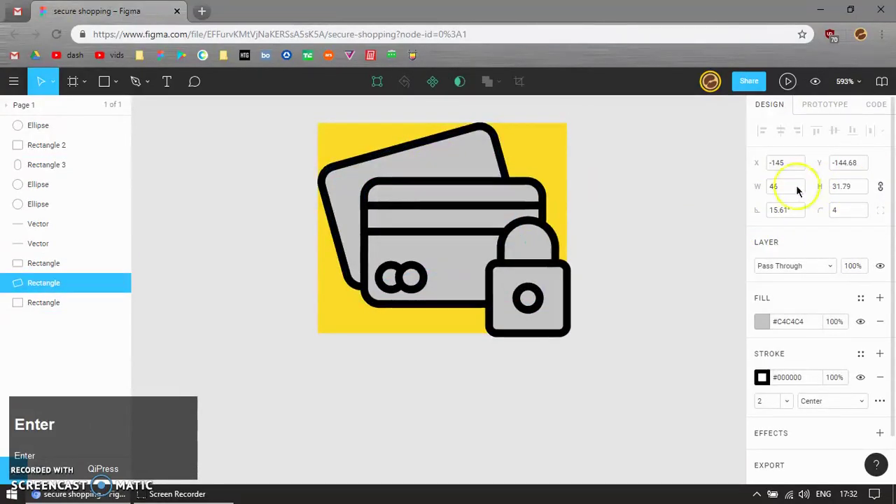
left_click(853, 191)
type("32")
key("Return")
left_click(584, 130)
Move the tilted back card aside and align it with the yellow rectangle's top and left edges
left_click_drag(456, 150, 461, 161)
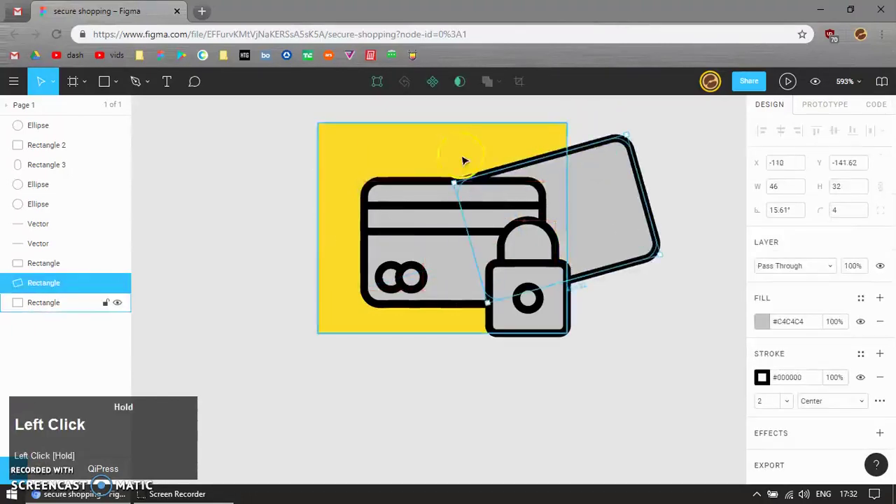
left_click(462, 161, "shift")
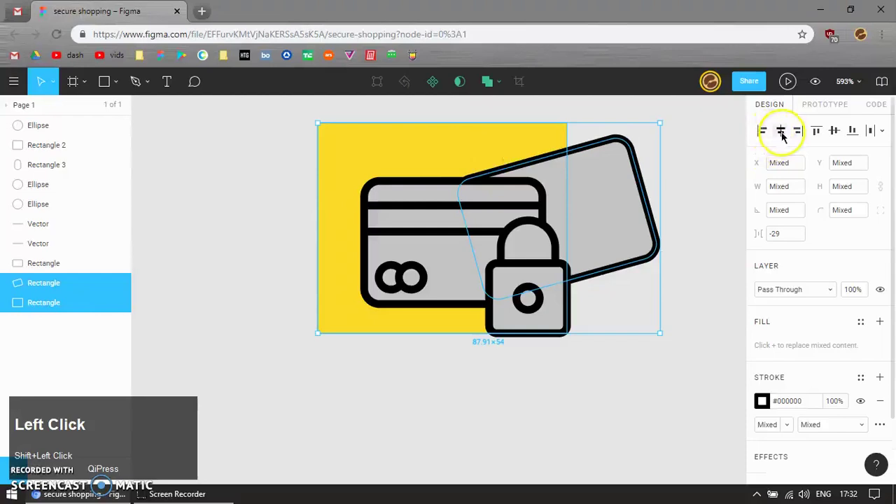
left_click(815, 131)
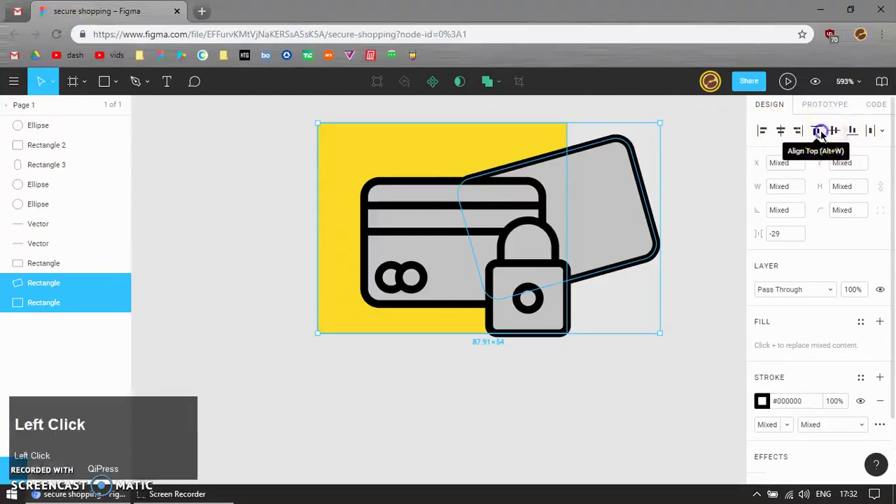
left_click(764, 130)
left_click(679, 154)
Set the front card's size to 46×32
left_click(444, 282)
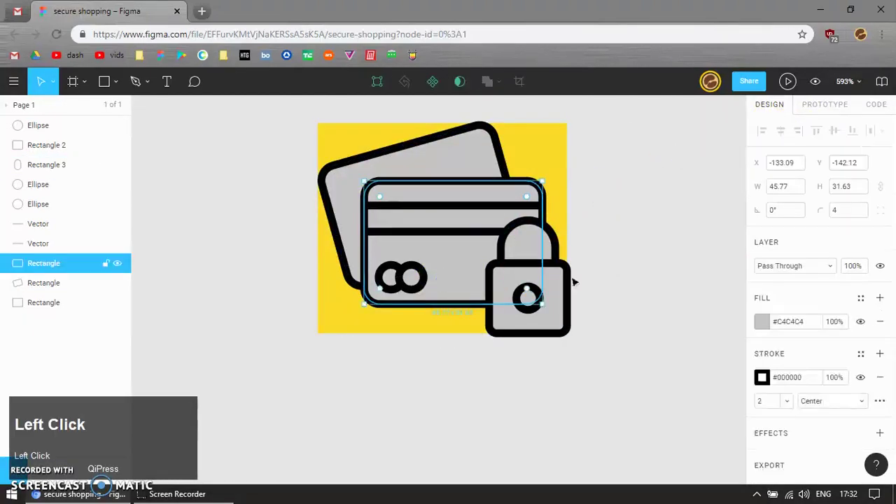
left_click(784, 190)
type("46")
key("Return")
left_click(626, 208)
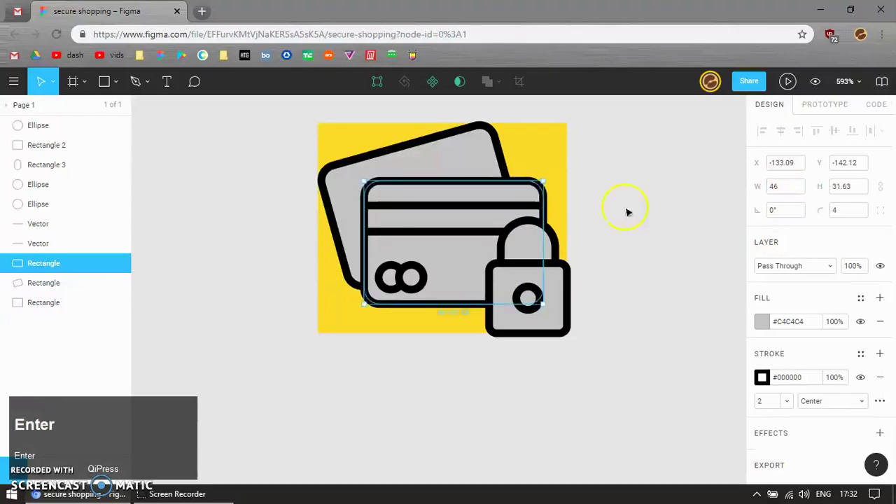
left_click(524, 189)
left_click(854, 186)
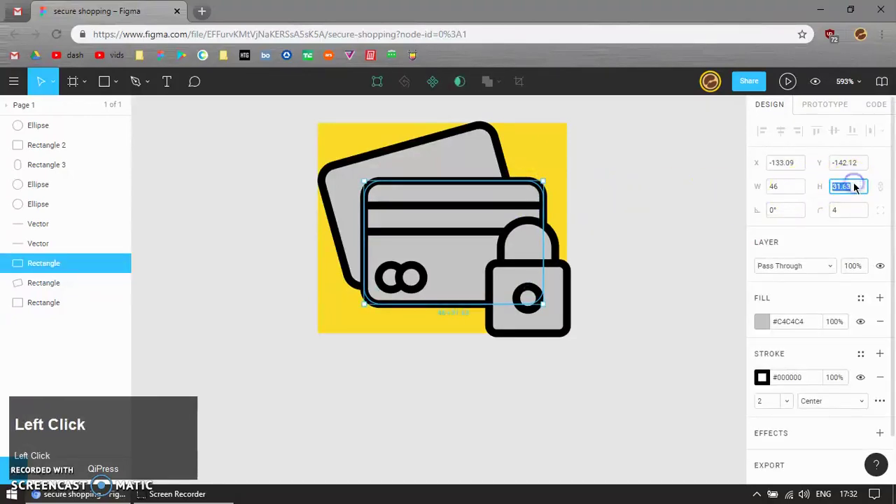
type("32")
key("Return")
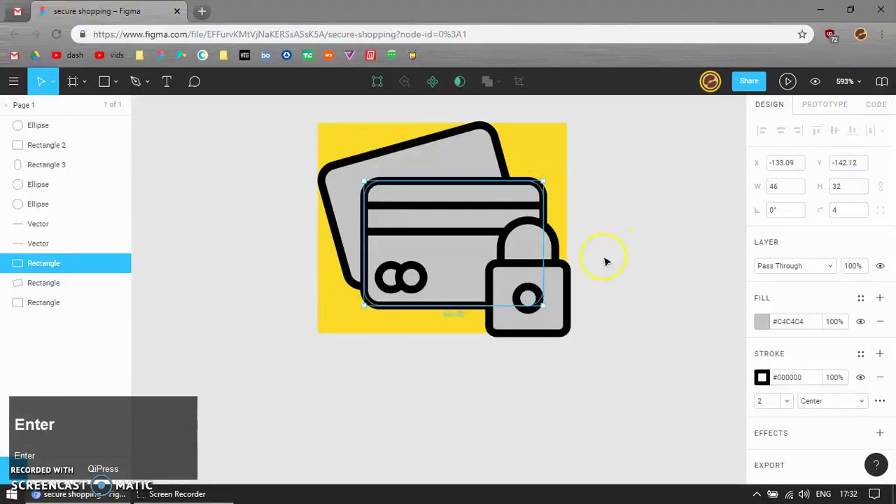
Move the front card slightly to snap it to the pixel grid at X -133, Y -142
left_click(606, 259)
left_click_drag(344, 165, 404, 241)
scroll(335, 266, "down", 10)
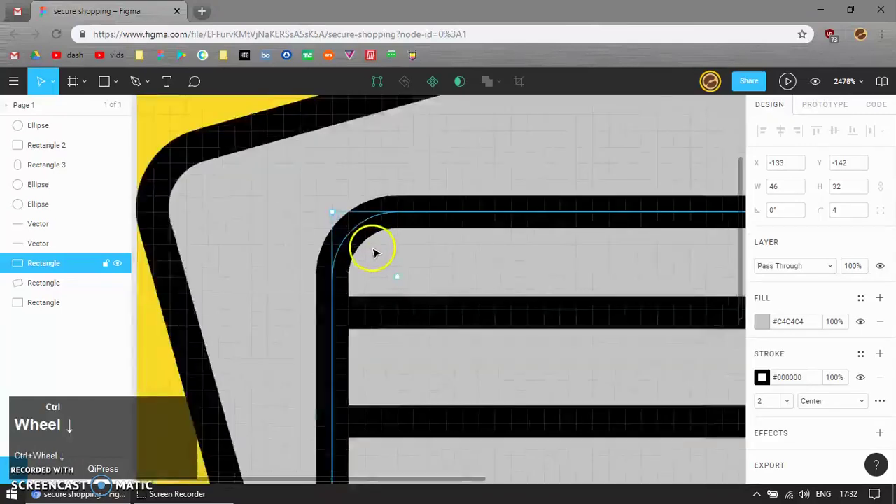
left_click(609, 273)
Move the front card's upper stripe line to snap to the pixel grid at X -133, Y -136
left_click(571, 268)
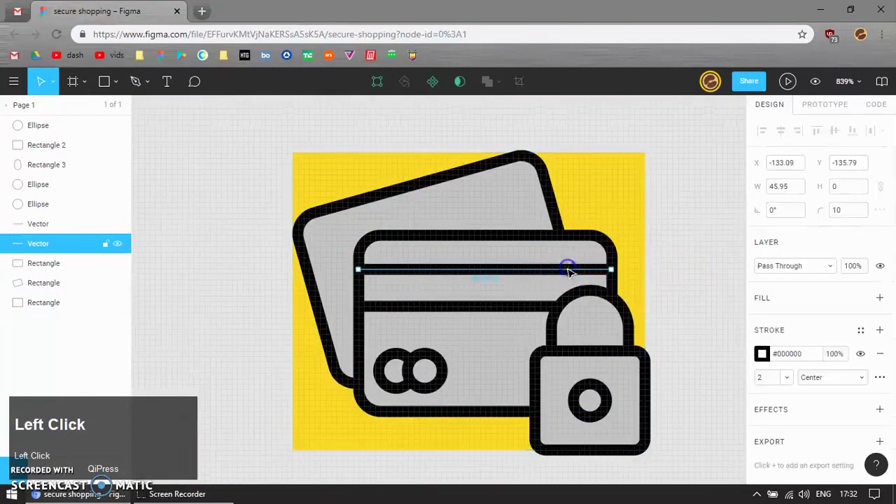
key("z")
left_click_drag(343, 256, 411, 299)
scroll(411, 298, "right", 2)
scroll(412, 299, "down", 15)
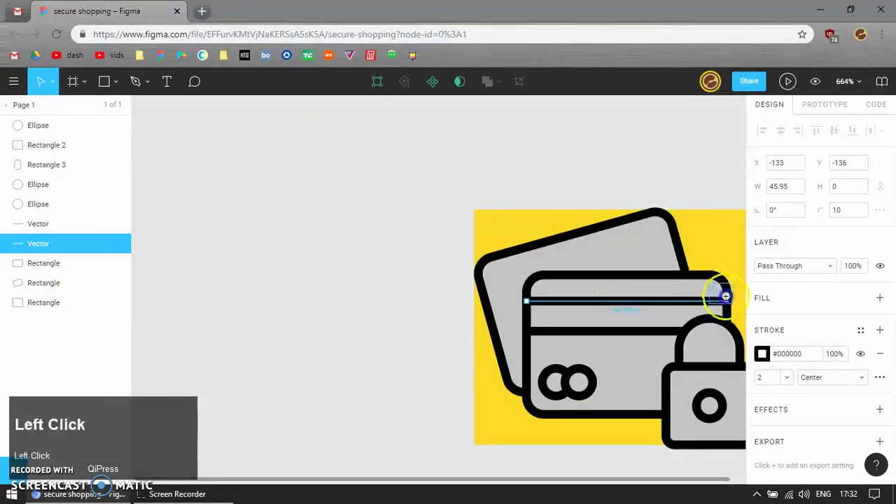
Delete the front card's lower stripe line
key("z")
left_click_drag(726, 296, 580, 324)
scroll(446, 292, "down", 5)
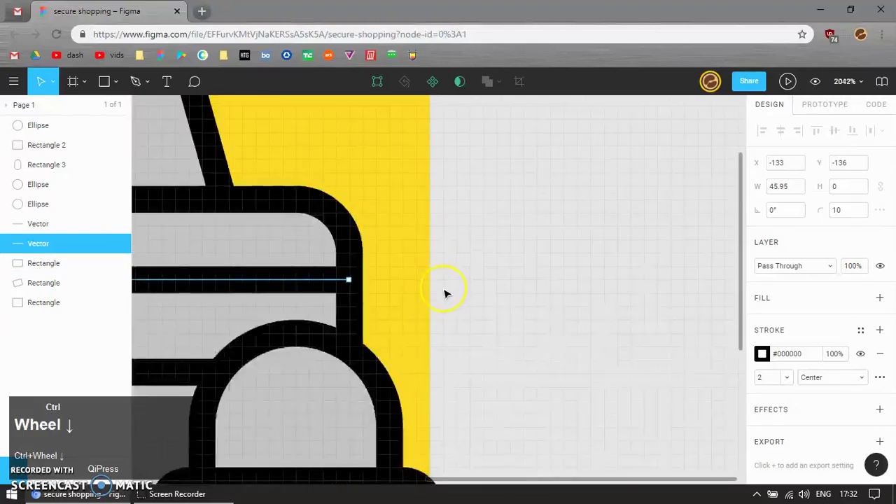
scroll(446, 292, "down", 8)
key("z")
left_click_drag(342, 316, 351, 323)
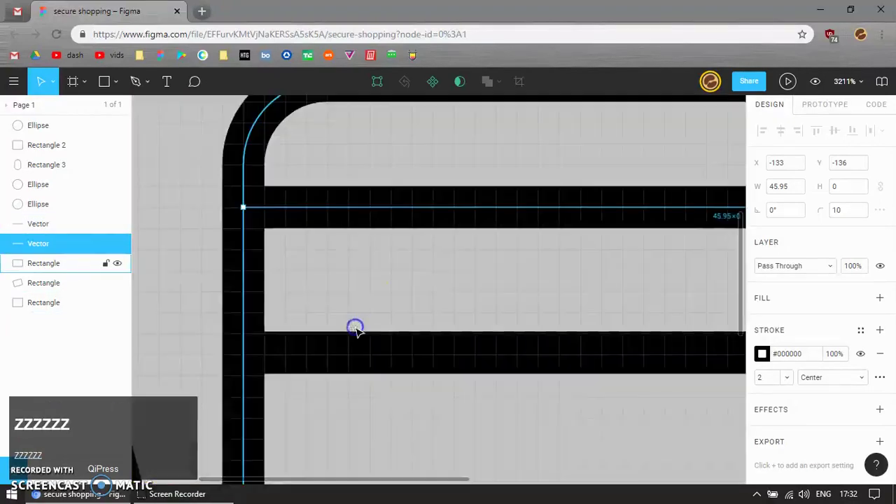
left_click(322, 357)
key("Delete")
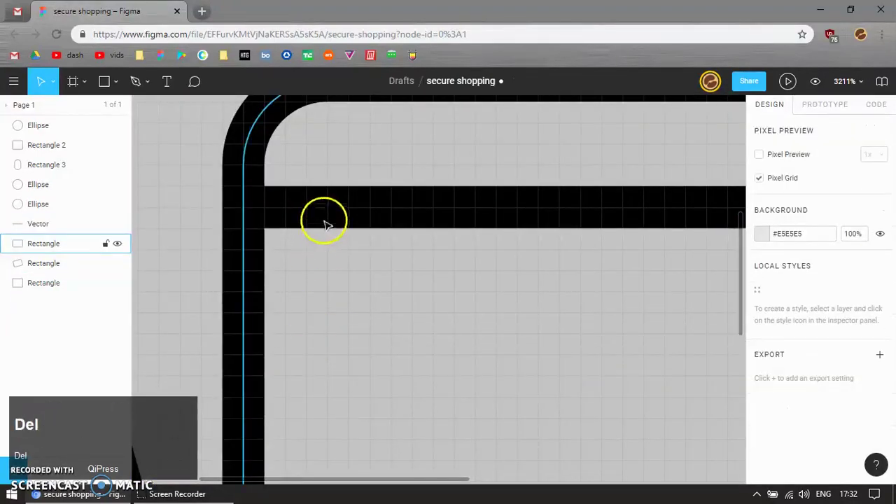
Duplicate the front card's upper stripe line and place the copy below it at X -134, Y -130
left_click(326, 223)
key("ctrl+d")
left_click_drag(296, 216, 302, 345)
scroll(334, 331, "right", 3)
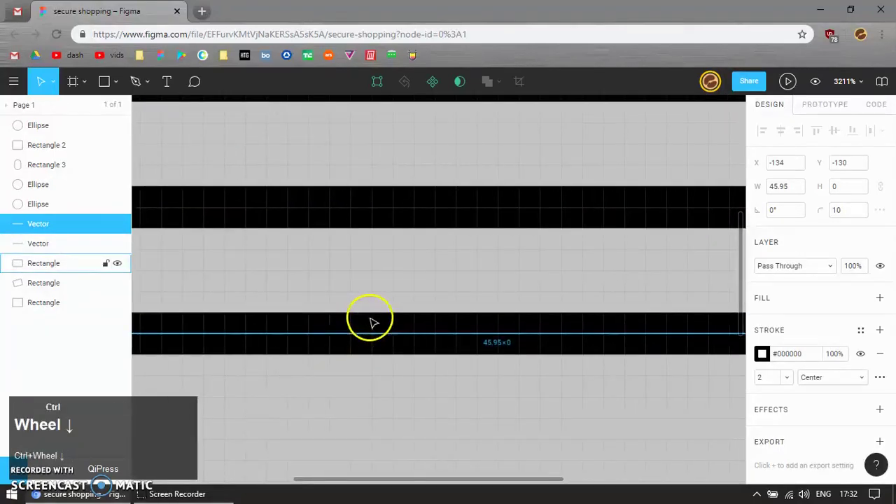
Resize the left of the two overlapping circles on the front card to 6×6 and snap it to the pixel grid
scroll(373, 322, "down", 5, "ctrl")
left_click(540, 350)
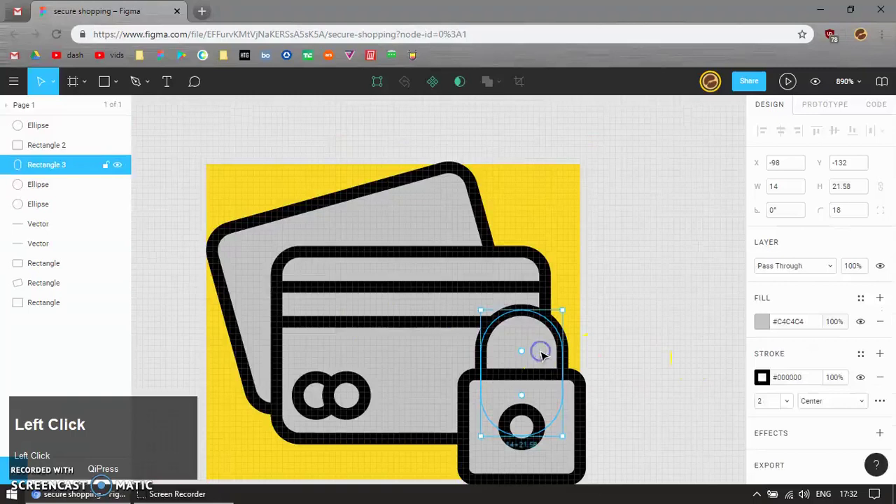
left_click(556, 465)
scroll(287, 422, "up", 4, "ctrl")
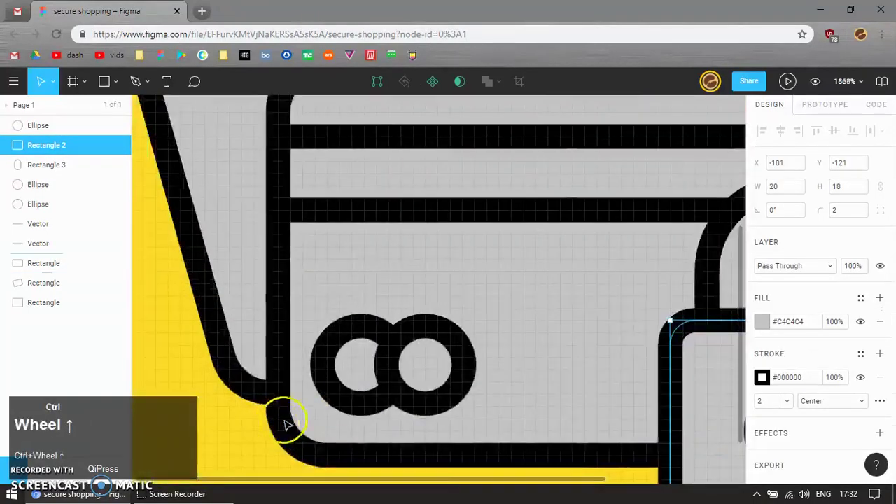
scroll(301, 409, "up", 2, "ctrl")
left_click(372, 400)
left_click(790, 185)
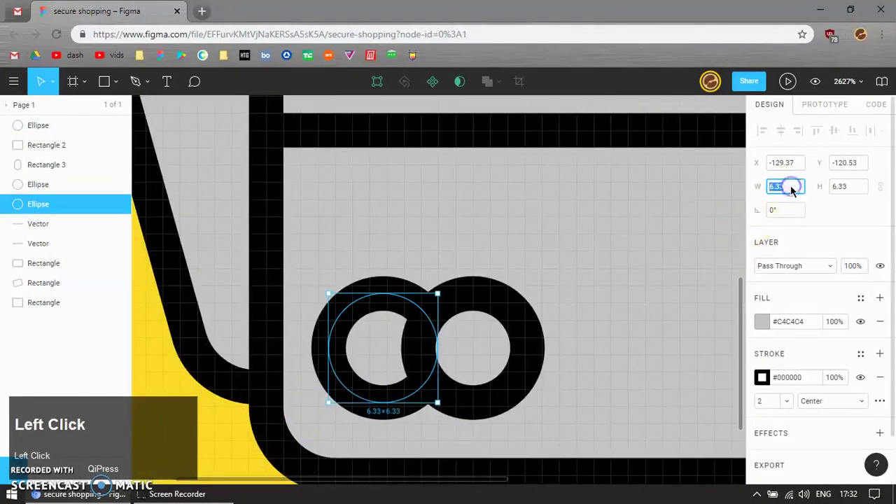
type("6")
key("Tab")
type("6")
key("Return")
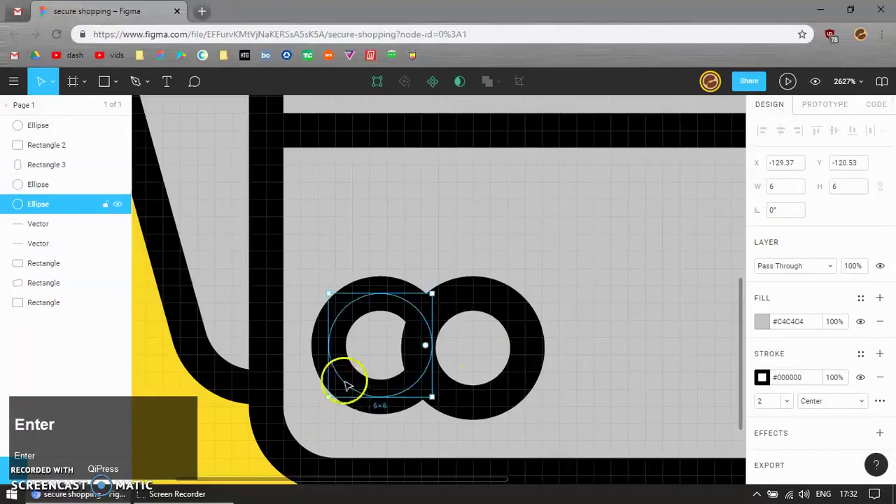
mouse_move(342, 350)
left_mouse_down()
mouse_move(358, 357)
mouse_move(359, 347)
left_mouse_up()
Replace the right circle on the front card with a duplicate of the left circle placed at X -122, Y -121
left_click(510, 400)
key("Delete")
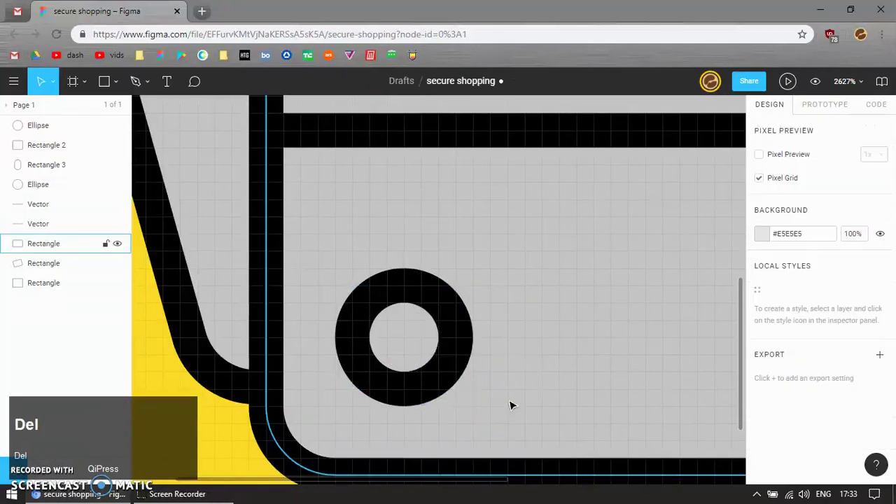
left_click(419, 390)
key("ctrl+d")
left_click_drag(348, 346, 435, 321)
scroll(435, 329, "right", 3, "shift")
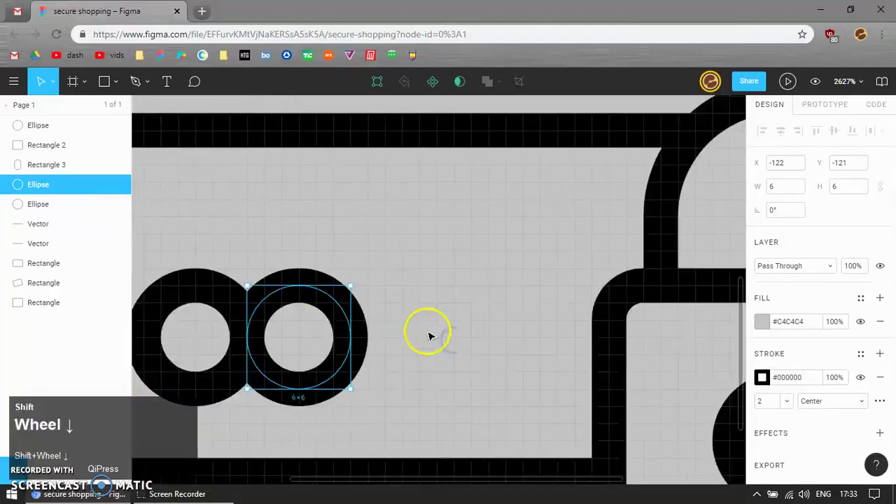
scroll(474, 322, "down", 8, "ctrl")
scroll(474, 322, "down", 3, "ctrl")
left_click(568, 282)
left_click(520, 258)
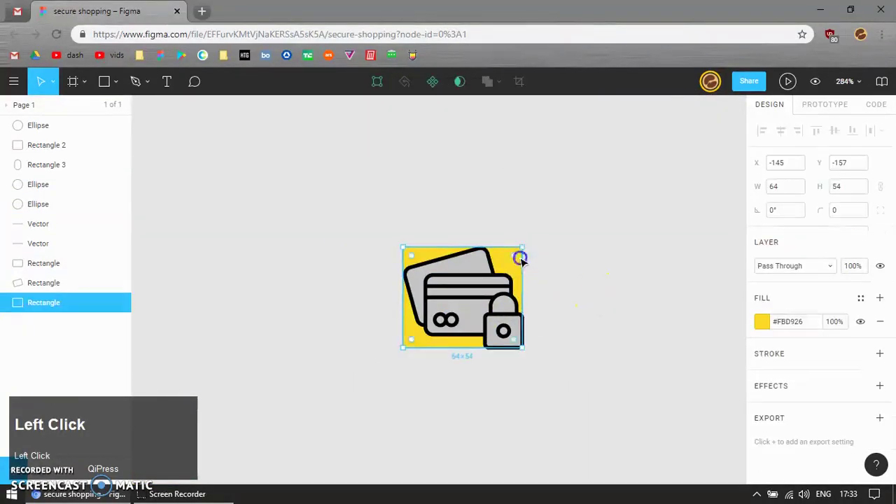
left_click(558, 255)
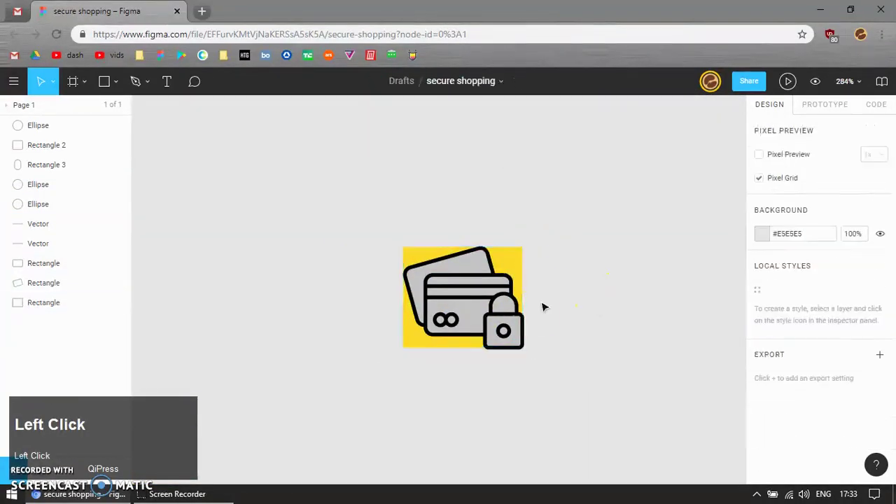
Move the padlock's body, keyhole and shackle together so its outline aligns with the yellow rectangle's bottom and right edges
scroll(538, 311, "up", 5, "ctrl")
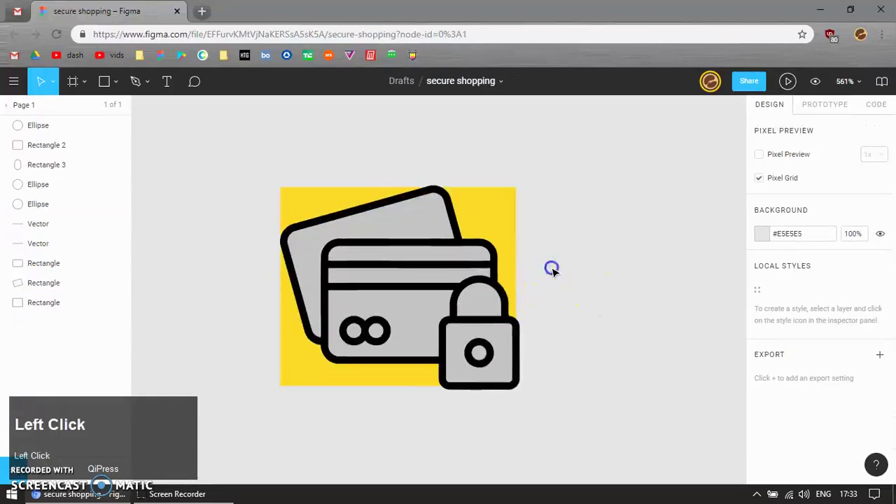
left_click(499, 361)
left_click(480, 352, "shift")
left_click(481, 301, "shift")
scroll(505, 386, "up", 8, "ctrl")
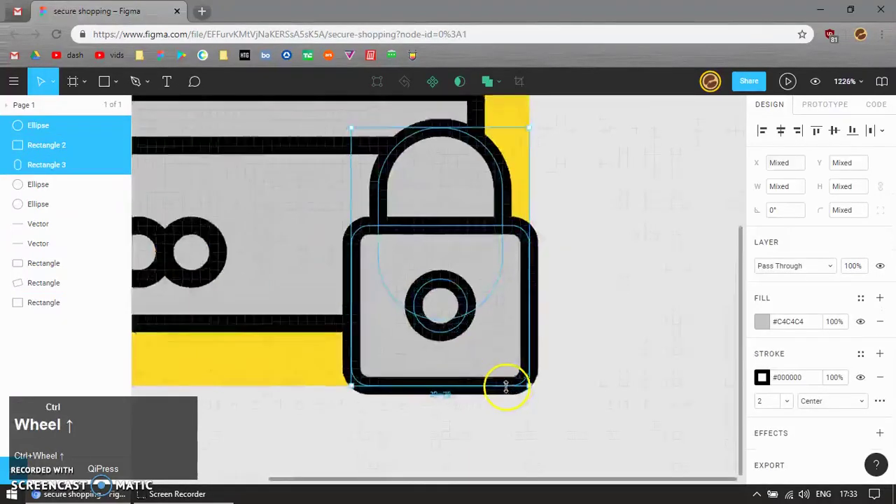
left_click_drag(511, 355, 496, 346)
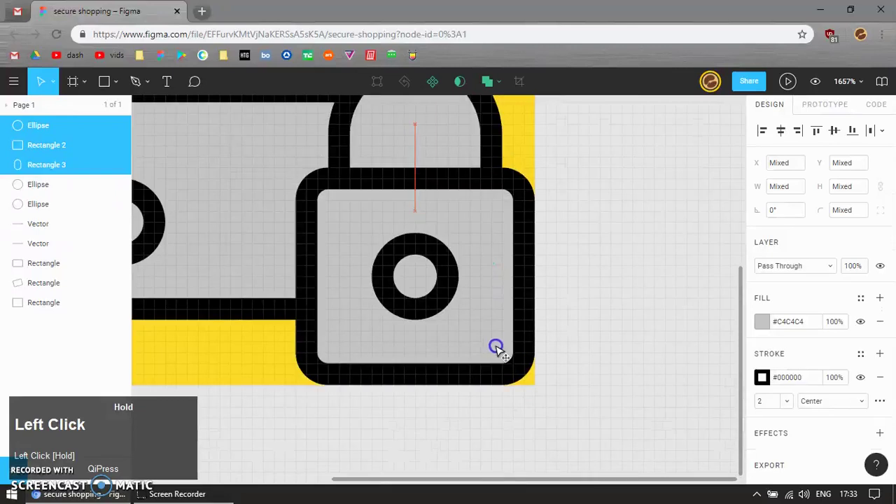
Delete the yellow background rectangle behind the icon
scroll(546, 344, "down", 5, "shift")
scroll(518, 341, "down", 5, "ctrl")
scroll(516, 336, "down", 5, "ctrl")
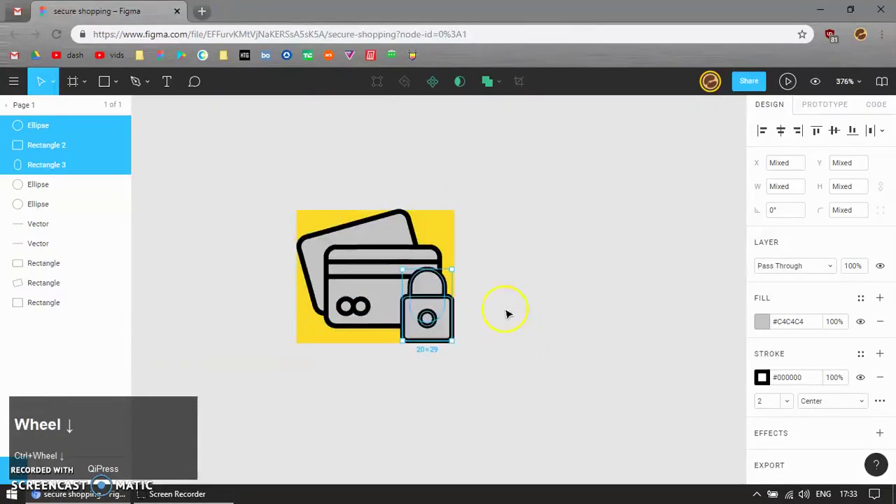
left_click(508, 312)
left_click(432, 221)
key("Delete")
Group all the icon shapes and recolour their grey fill to the canvas colour #E5E5E5 by sampling it
left_click_drag(503, 181, 245, 385)
key("ctrl+g")
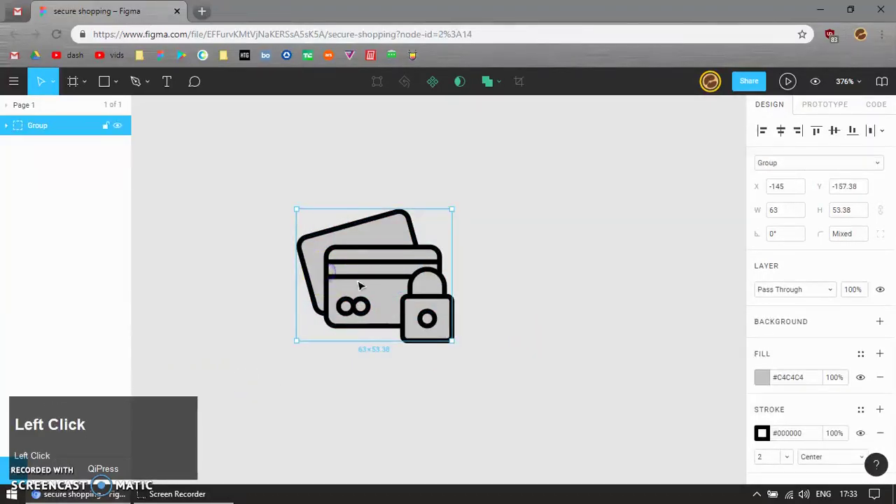
key("i")
left_click(506, 228)
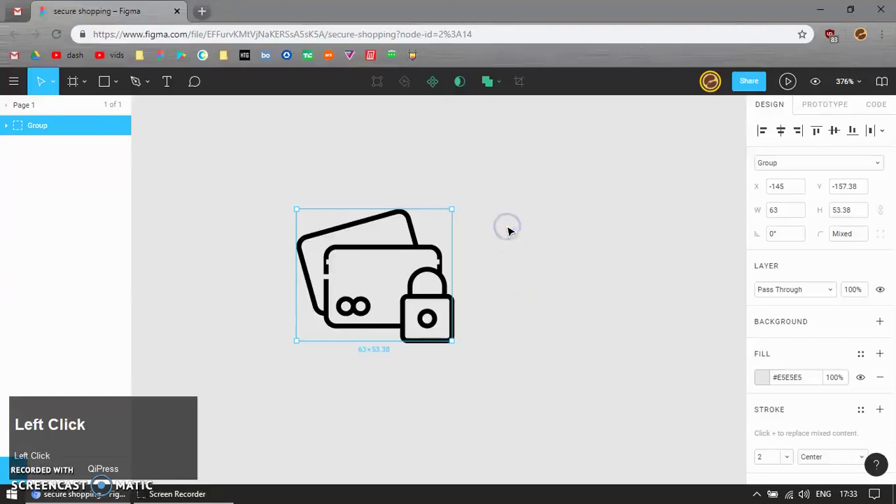
left_click(257, 164)
Change the stroke of the front card's upper stripe line back to the black document colour
left_click(336, 260, "ctrl")
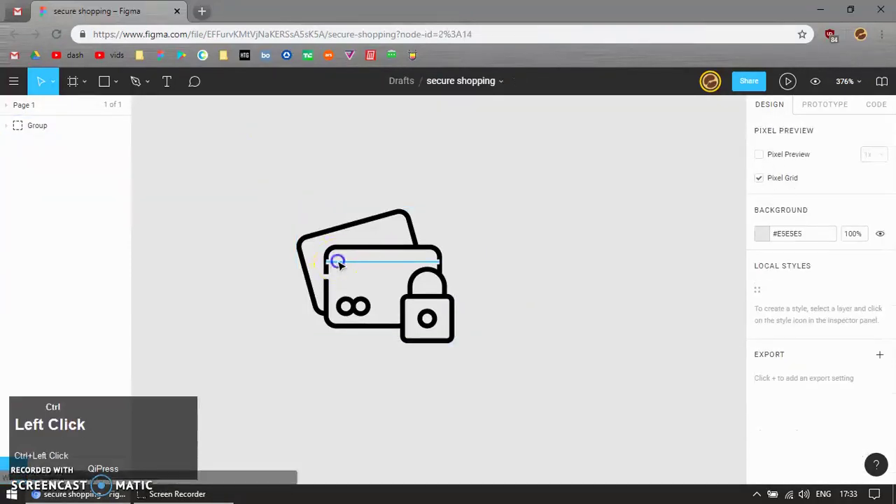
scroll(500, 280, "up", 1)
left_click(763, 352)
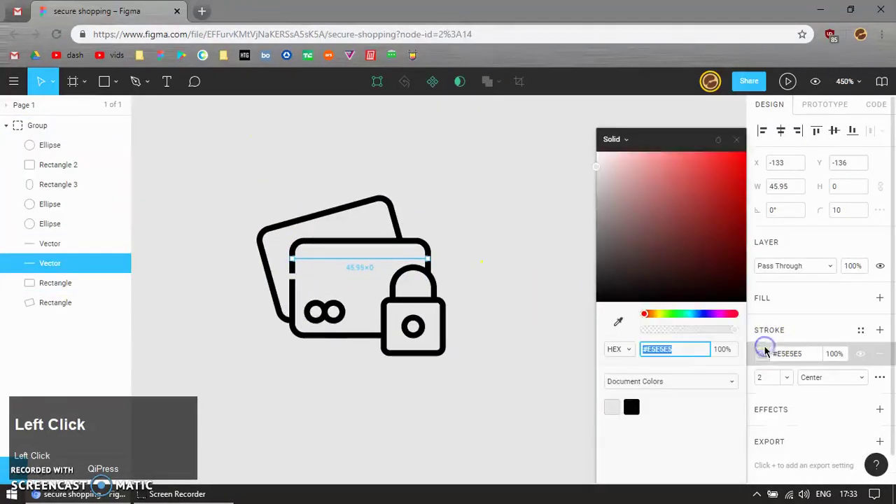
left_click(632, 405)
left_click(490, 301)
Change the stroke of the front card's lower stripe line to the black document colour
left_click(320, 275, "ctrl")
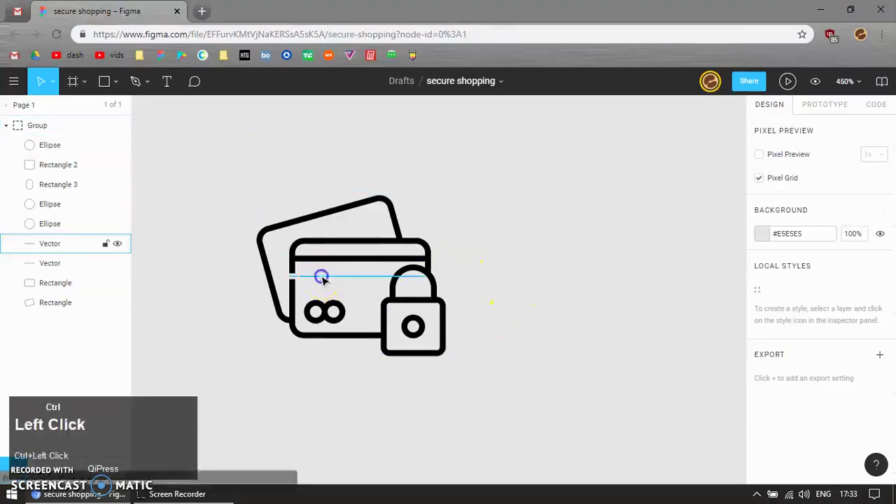
left_click(762, 353)
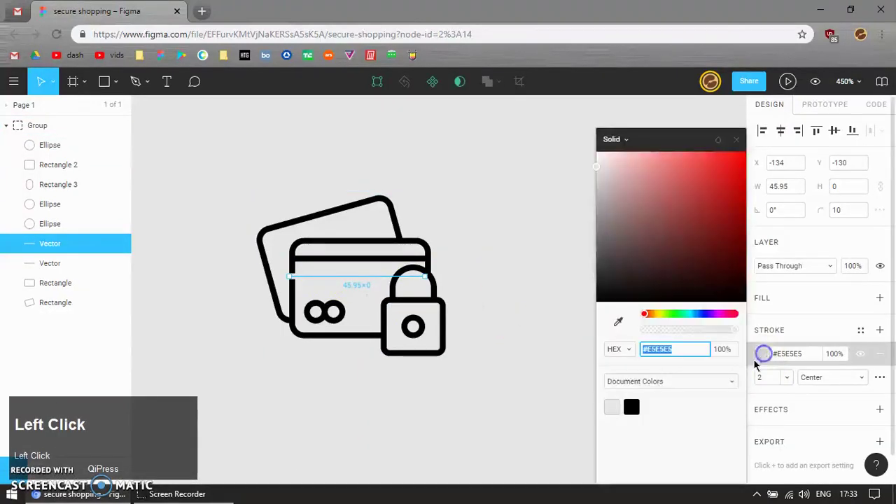
left_click(632, 406)
left_click(546, 286)
key("z")
left_click_drag(232, 168, 490, 384)
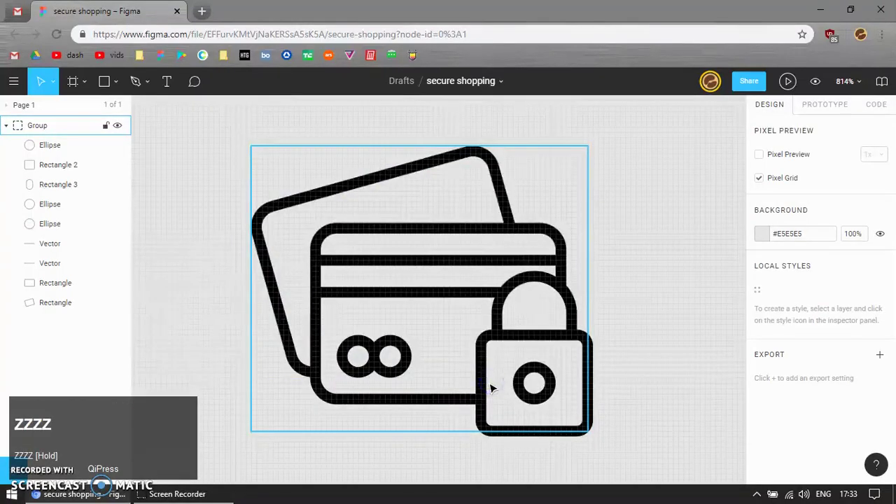